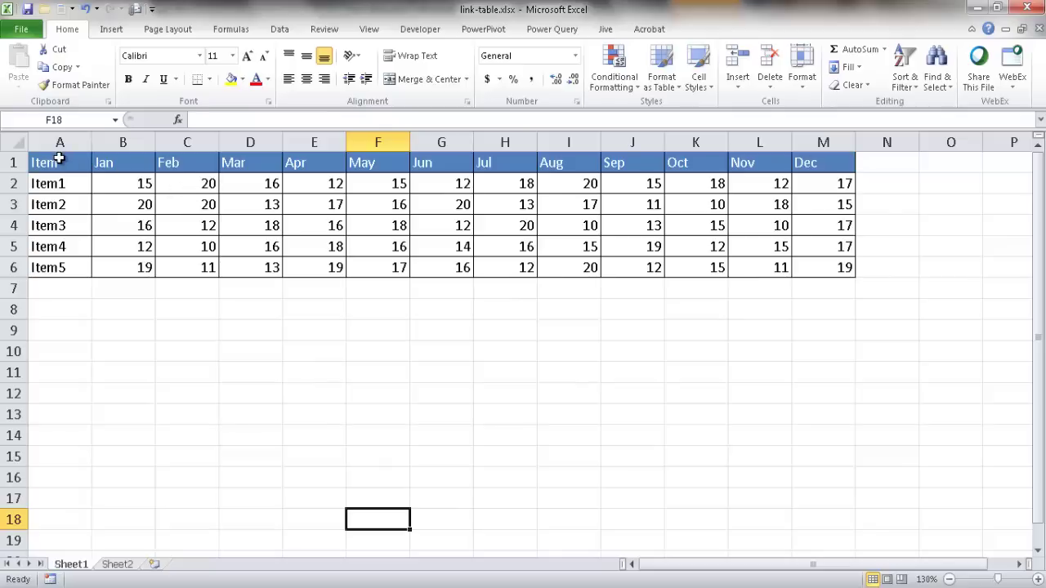
Select the Item to Mar block A1:D6 in Excel and switch to the link-table.pptx slide
left_click_drag(59, 158, 231, 268)
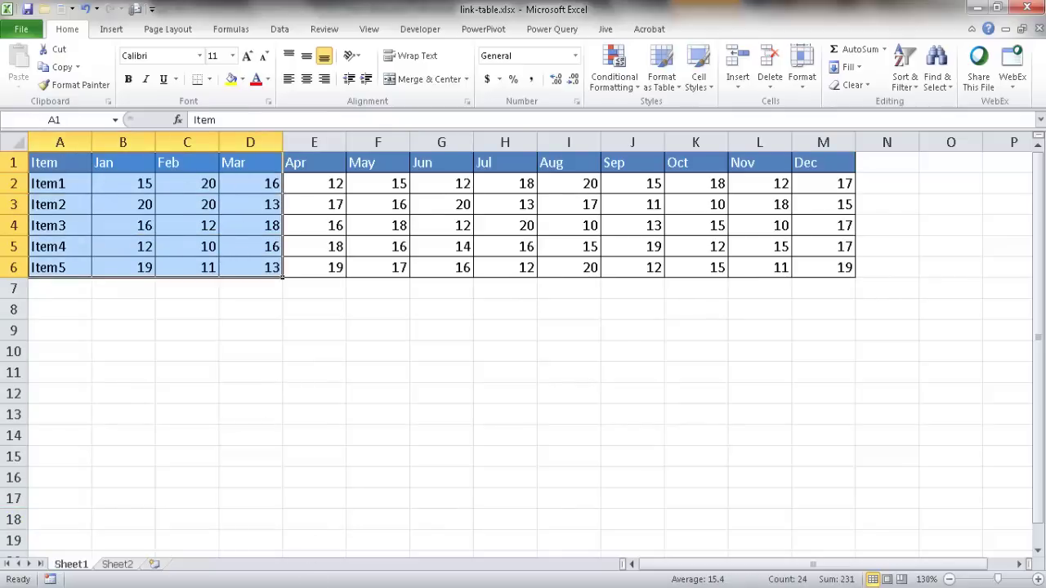
left_click(304, 507)
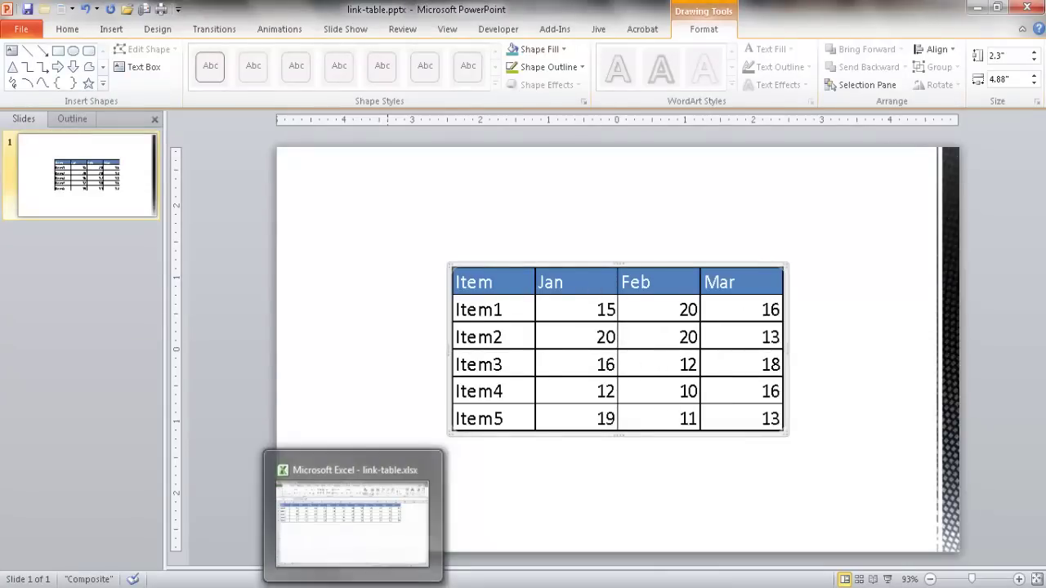
Back in Excel, change Item5's Mar value in cell D6 from 13 to 200
left_click(353, 523)
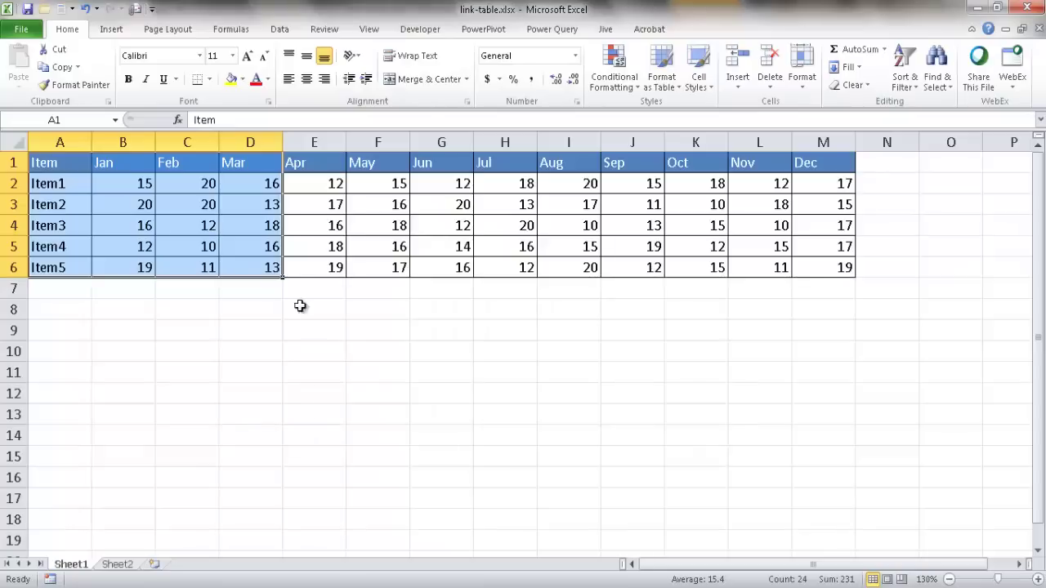
left_click(249, 271)
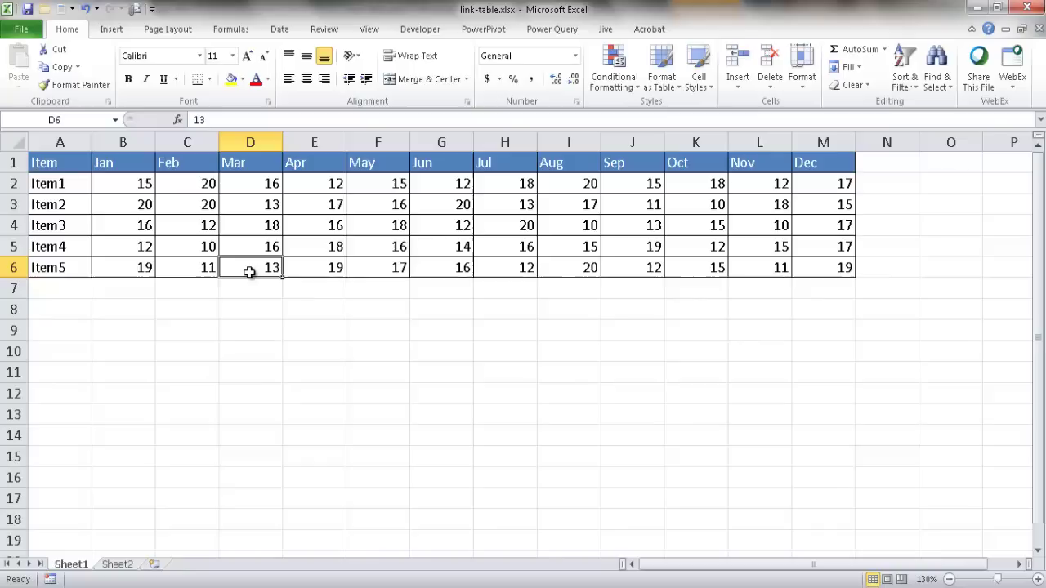
type("200")
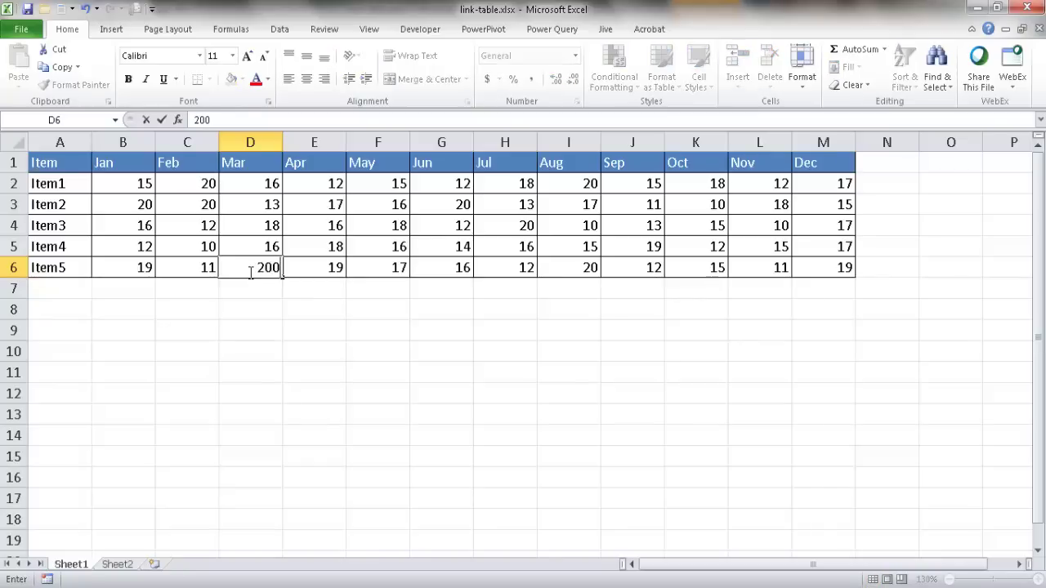
key("Return")
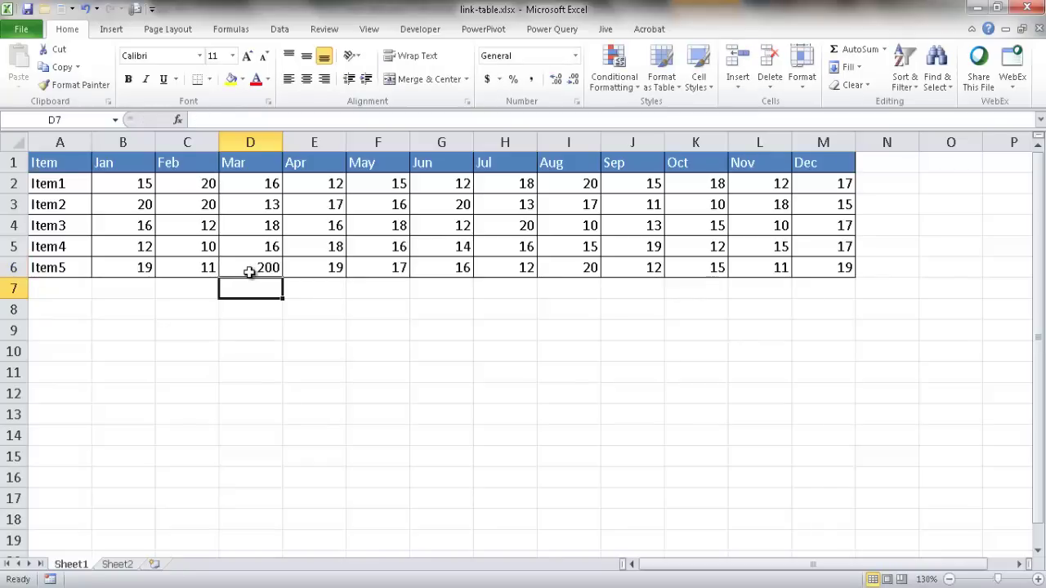
left_click(250, 270)
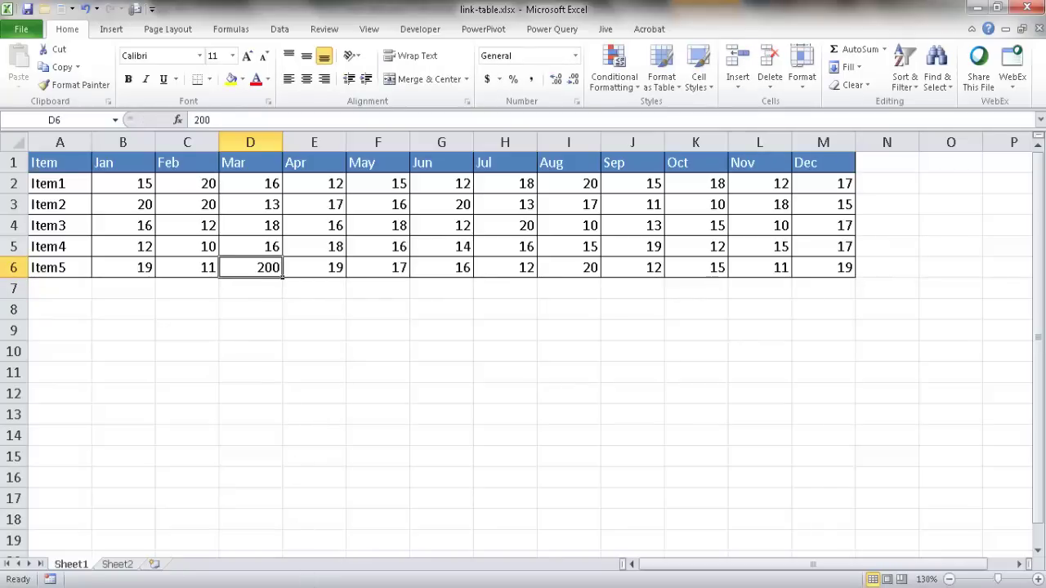
Confirm the slide's linked table shows 200 for Item5's Mar, then delete the table
key("alt+Tab")
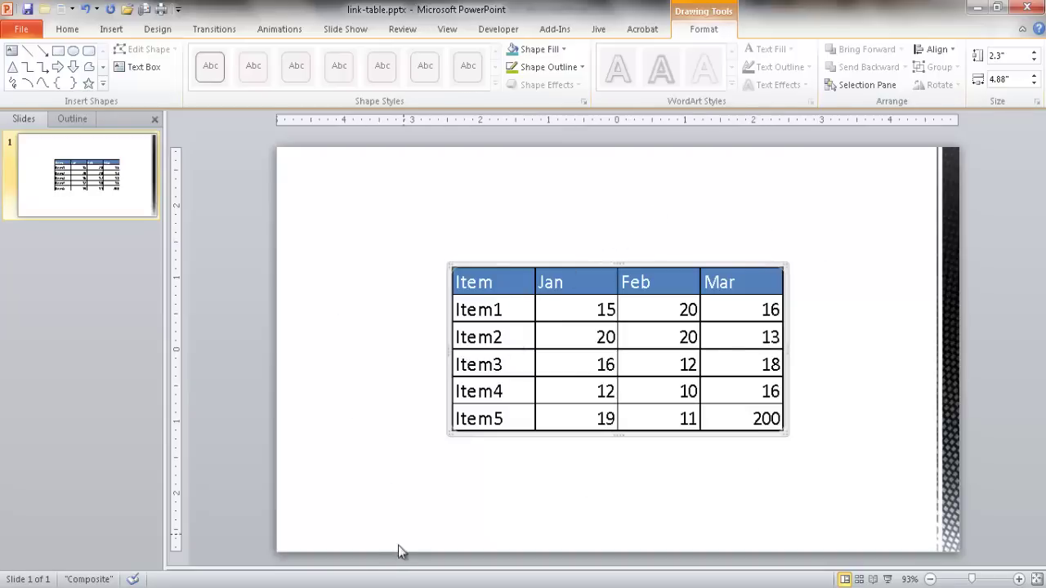
mouse_move(353, 587)
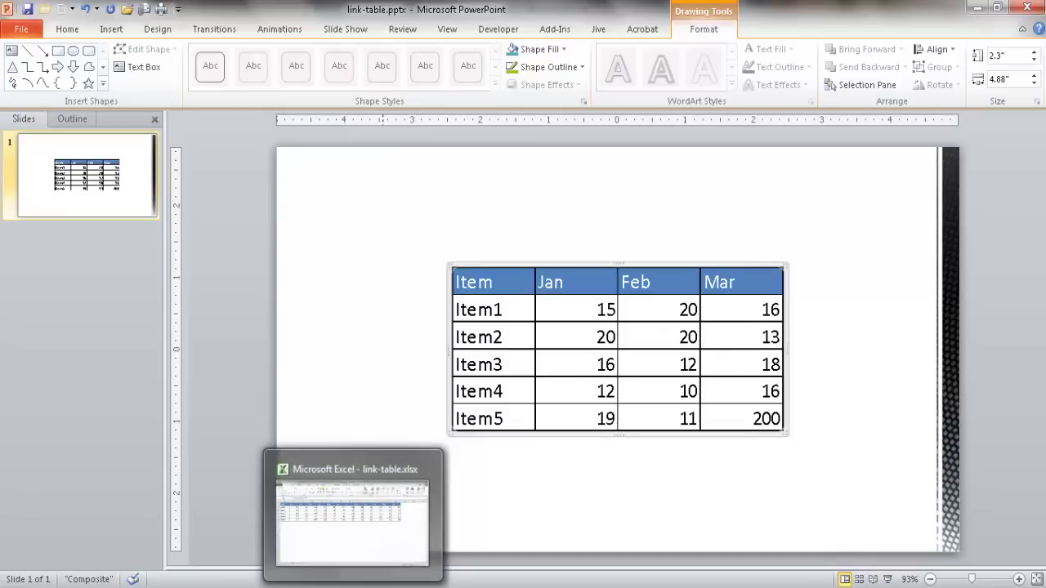
left_click(523, 495)
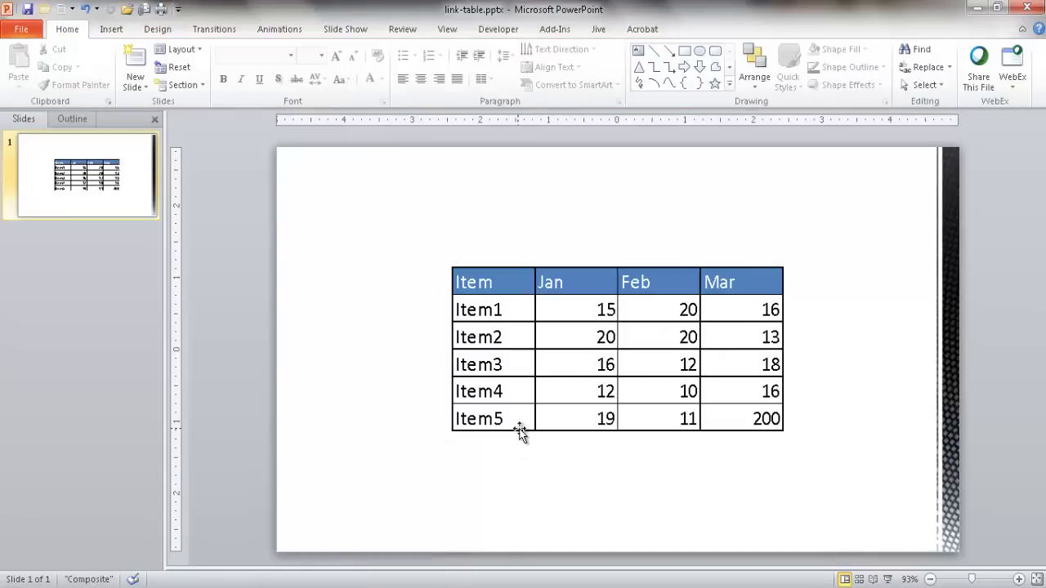
left_click(519, 434)
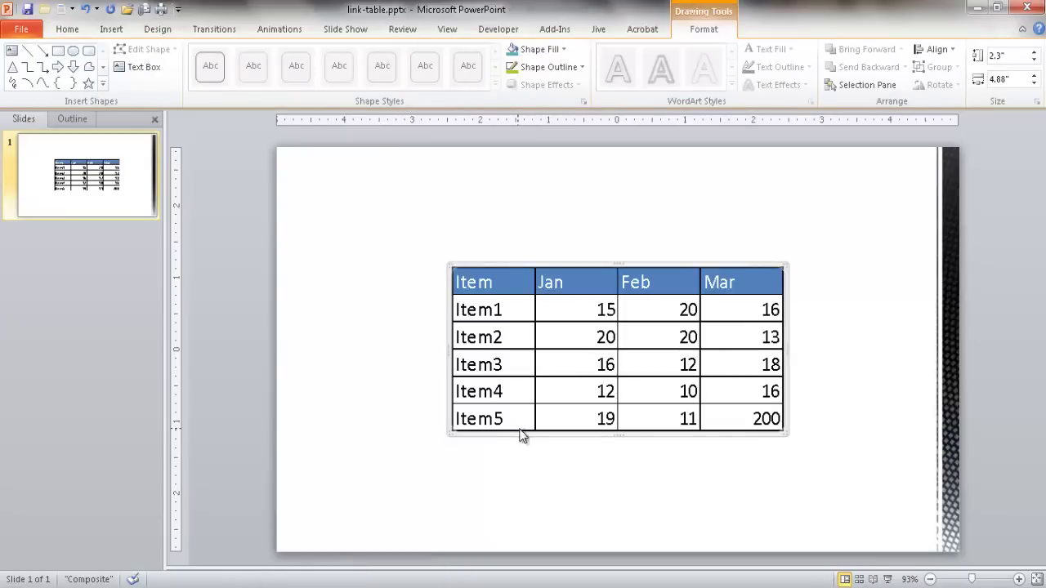
key("Delete")
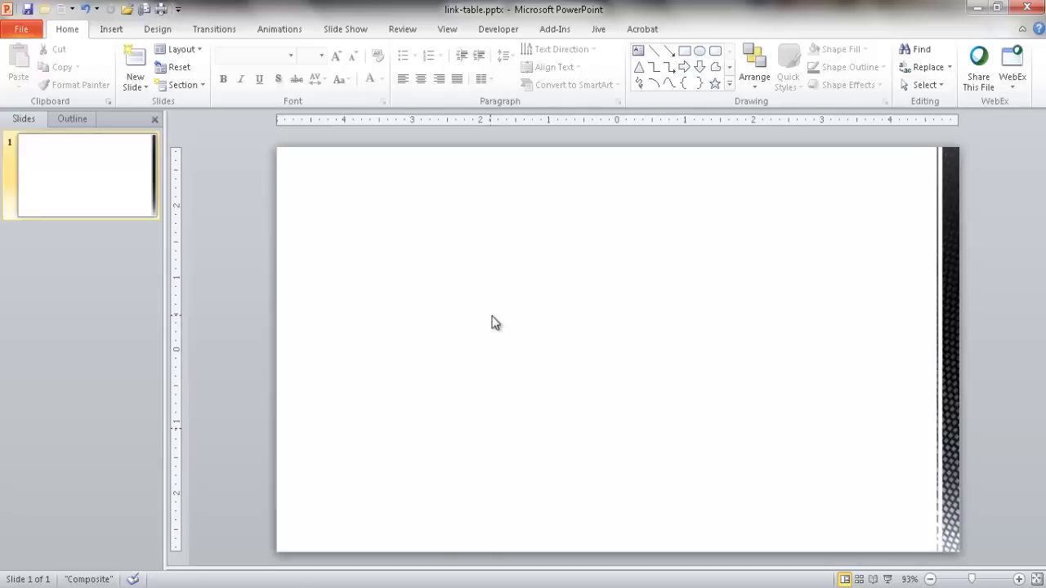
Set up Insert Object to insert link-table.xlsx from file as a linked object
left_click(111, 30)
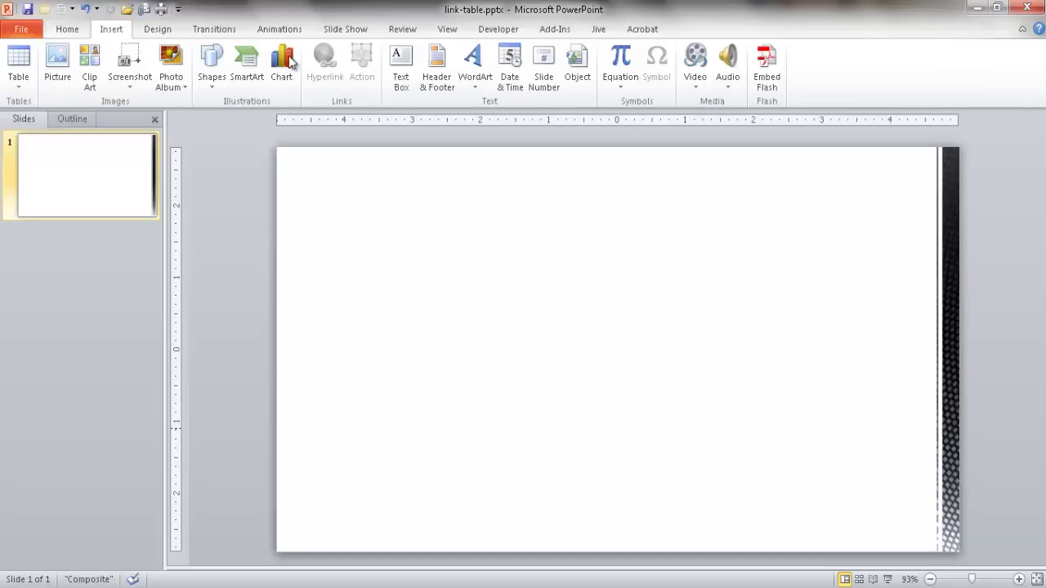
left_click(577, 78)
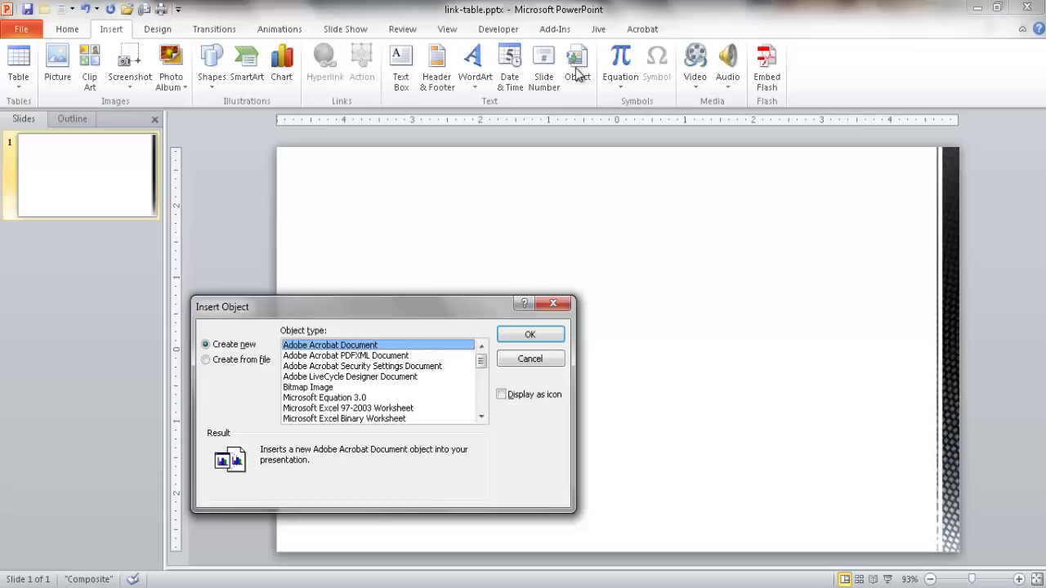
left_click(214, 361)
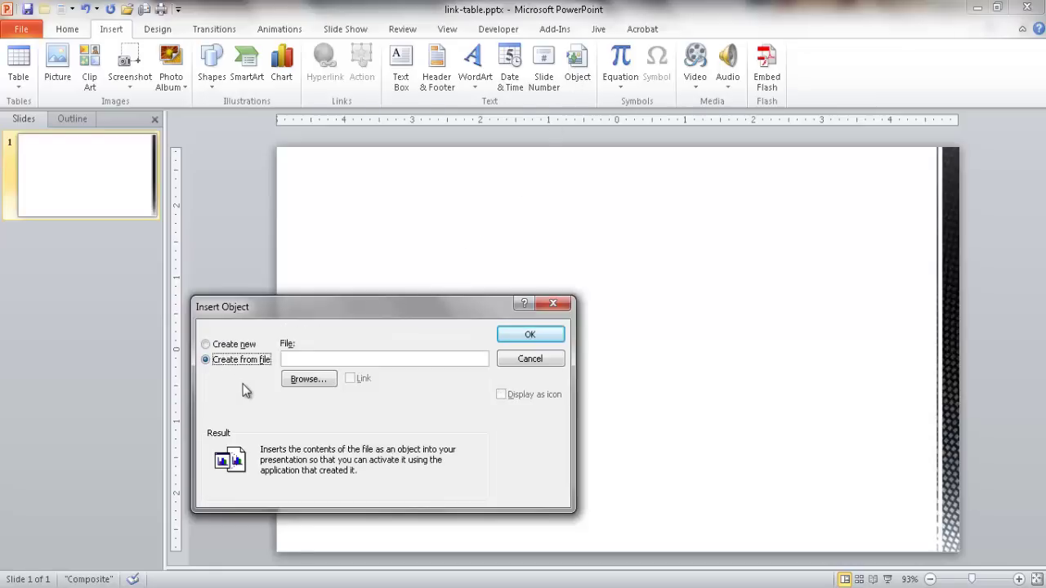
left_click(308, 379)
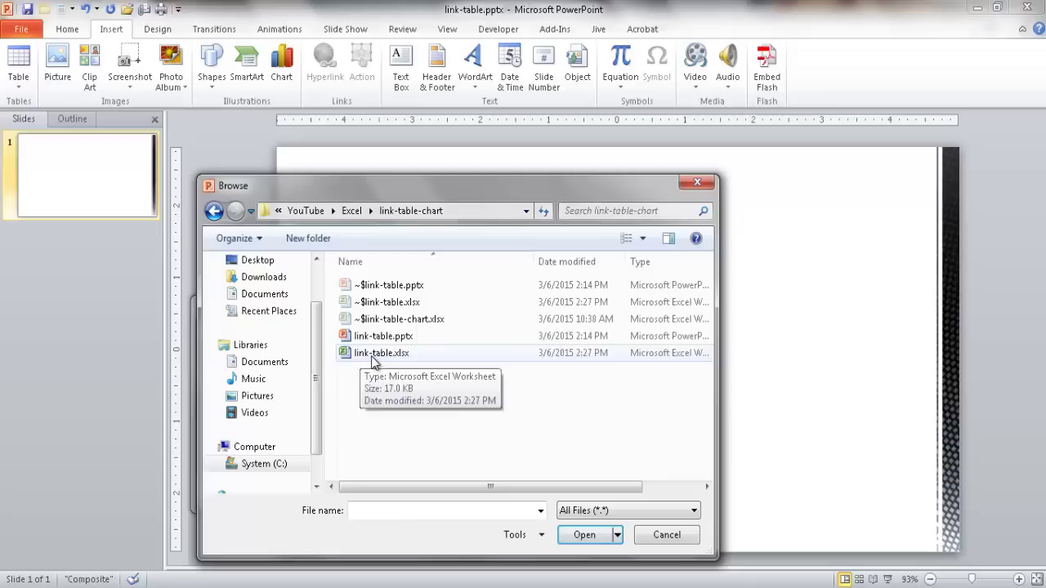
left_click(372, 360)
left_click(577, 535)
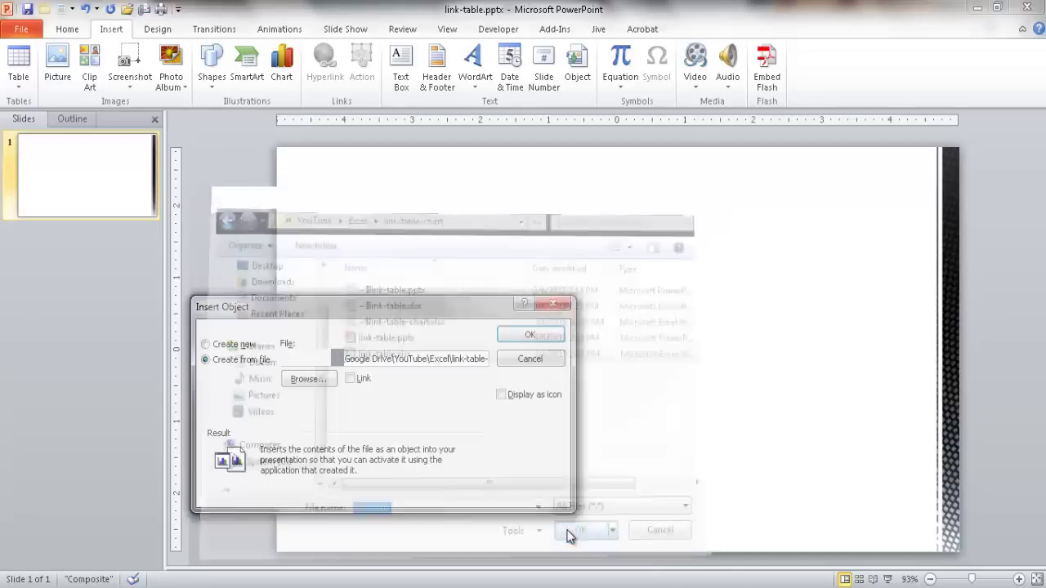
left_click(350, 379)
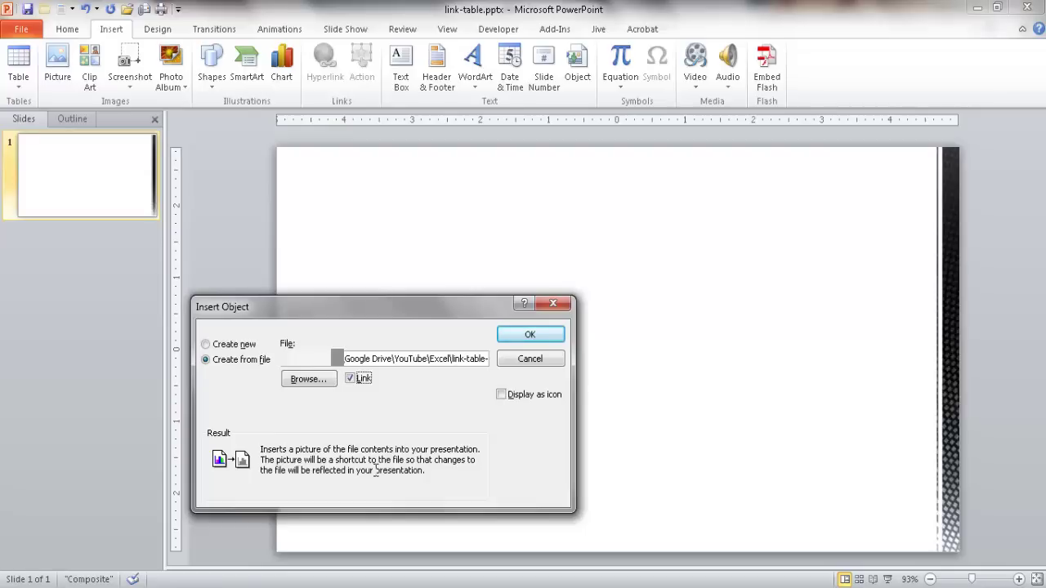
Place the linked workbook object on the slide, deselect it, and return to Excel
left_click(521, 340)
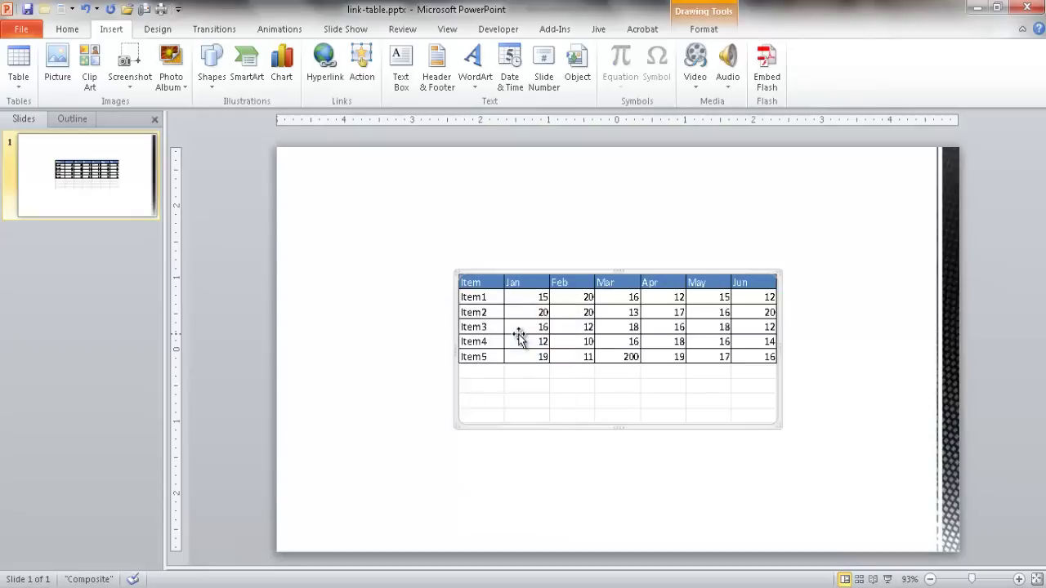
left_click(752, 469)
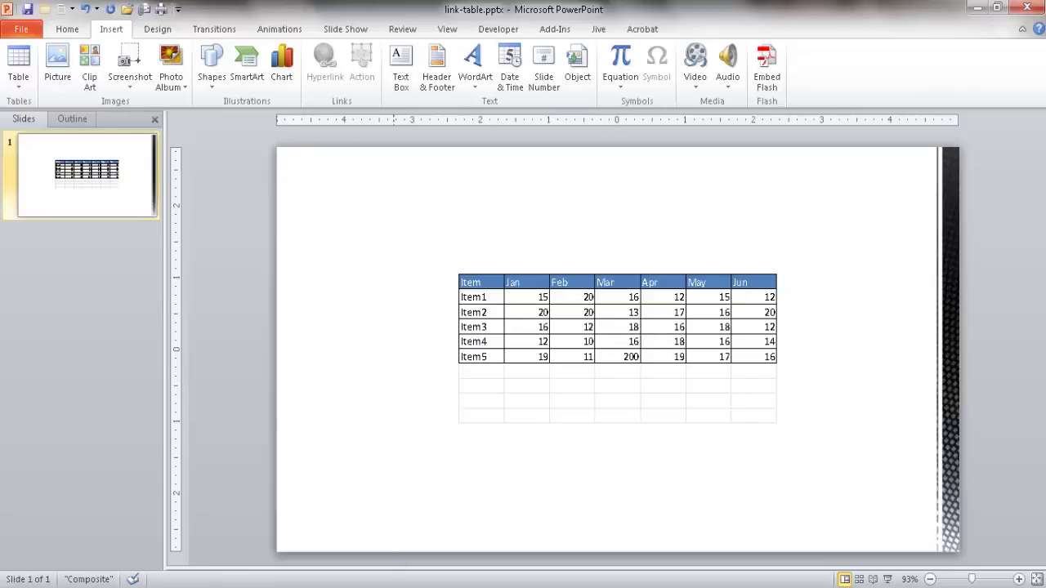
left_click(353, 523)
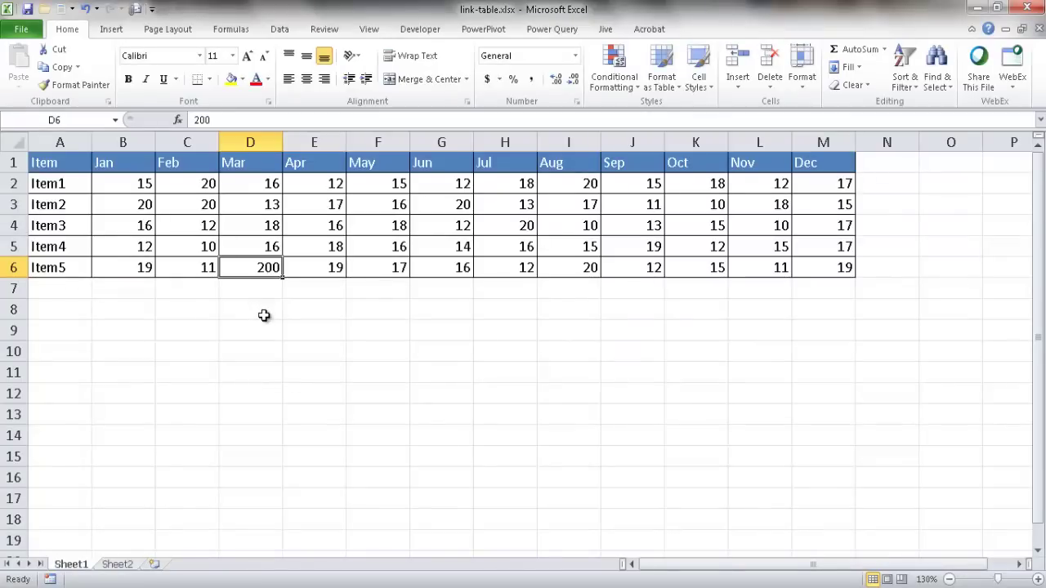
Activate Sheet2 with its 900-range values, check the slide, and return to Excel
left_click(127, 568)
left_click(233, 456)
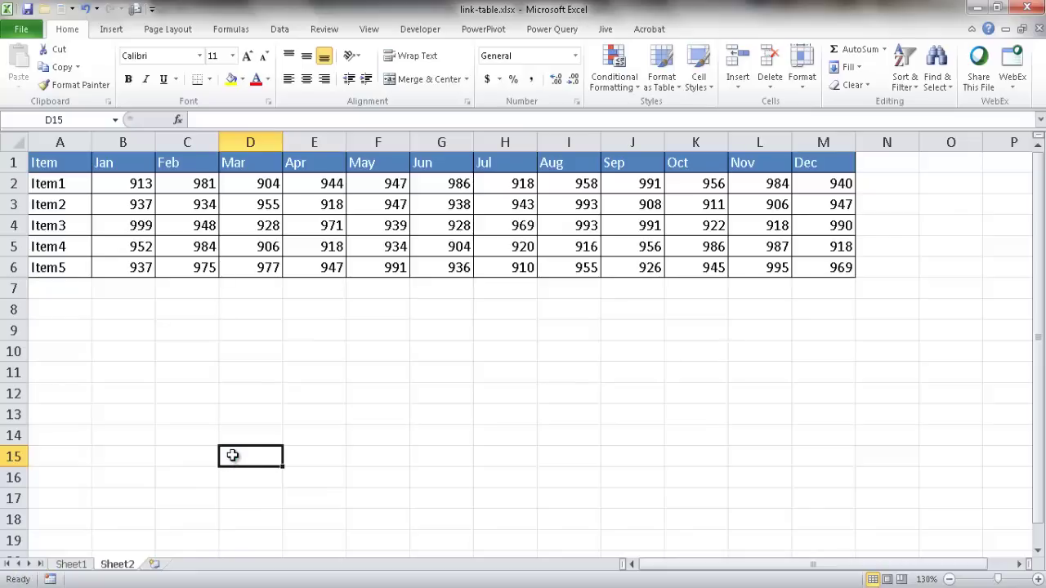
key("alt+Tab")
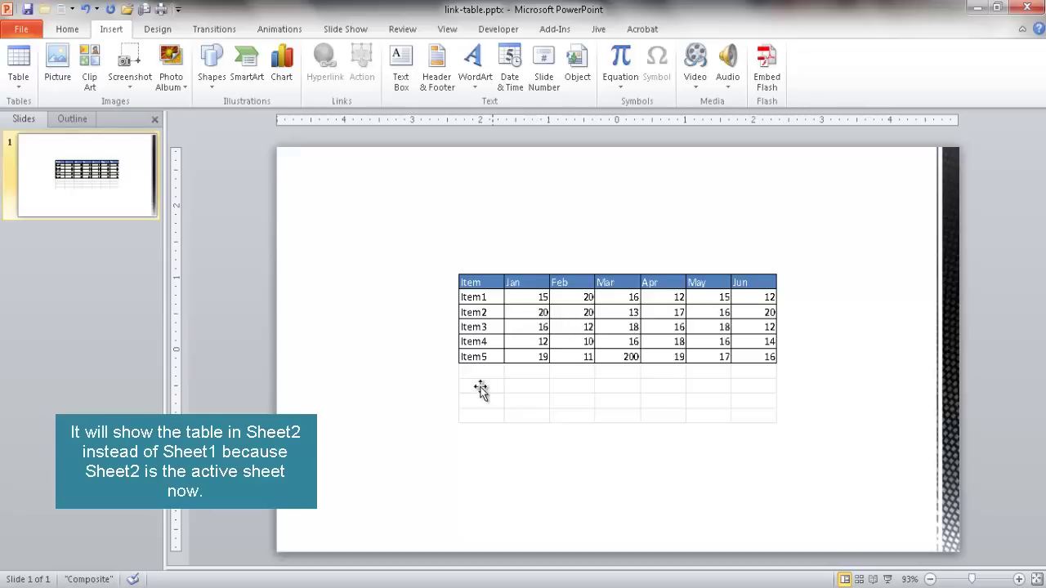
left_click(354, 583)
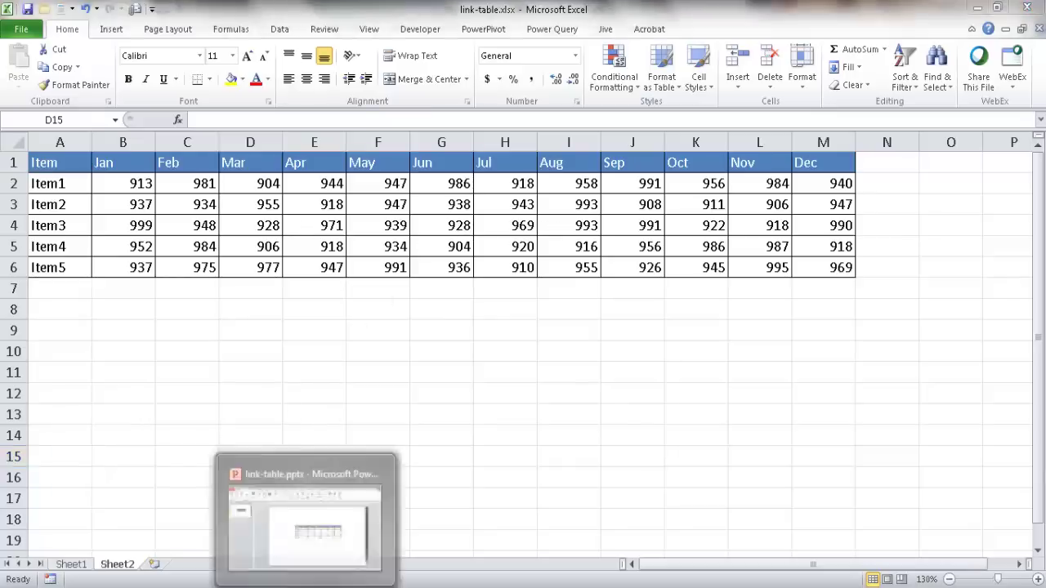
Save and close the link-table.pptx presentation
left_click(321, 583)
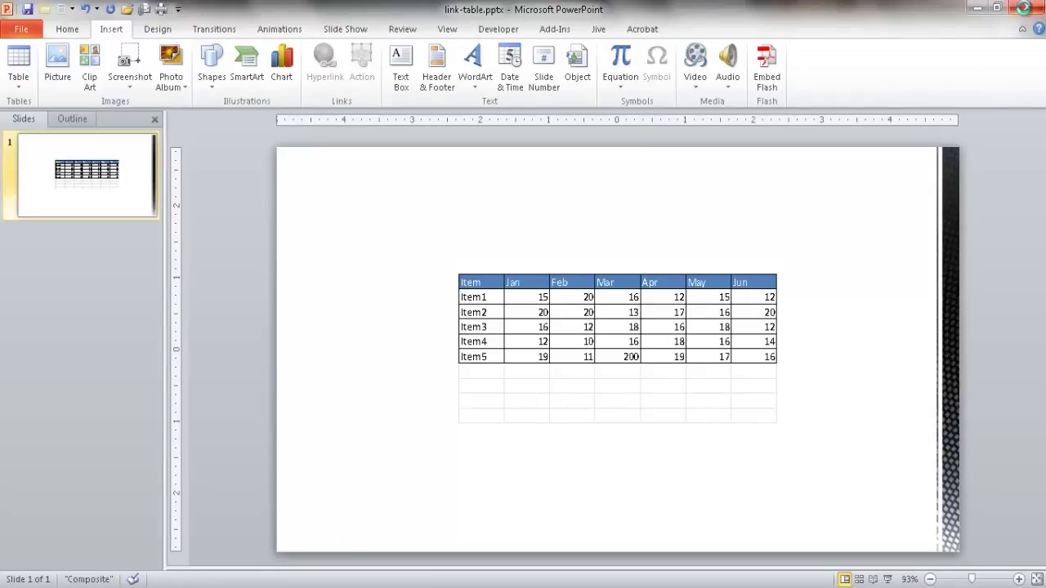
left_click(1028, 8)
left_click(458, 332)
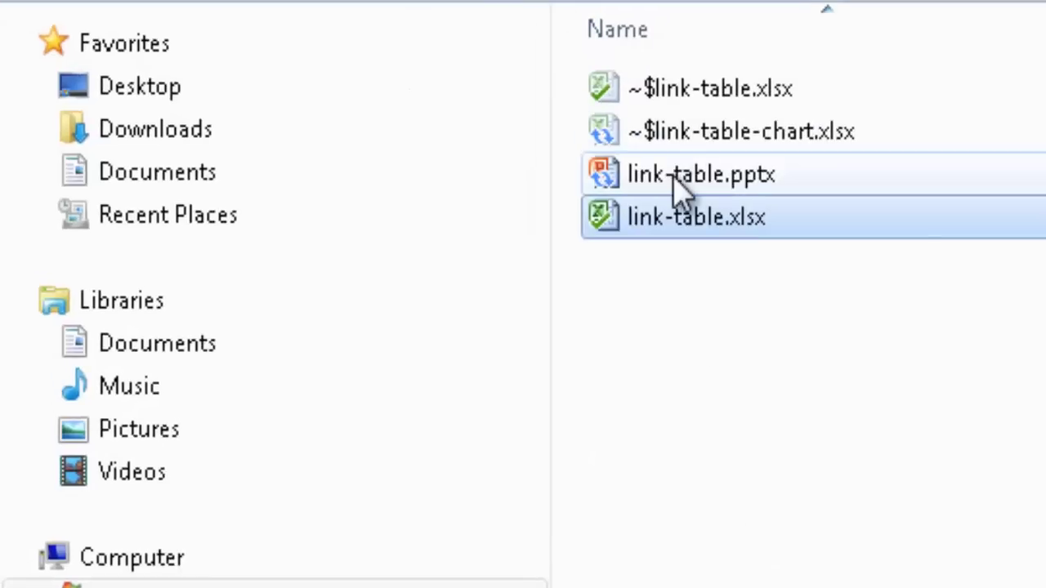
Reopen link-table.pptx and update links so the table shows Sheet2's 900-range values
left_click(675, 183)
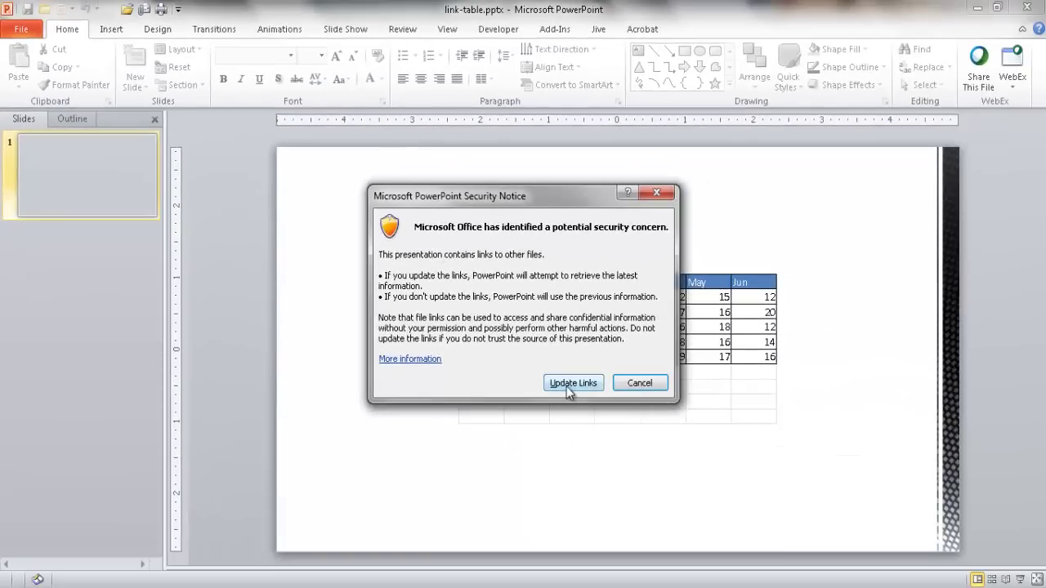
left_click(569, 383)
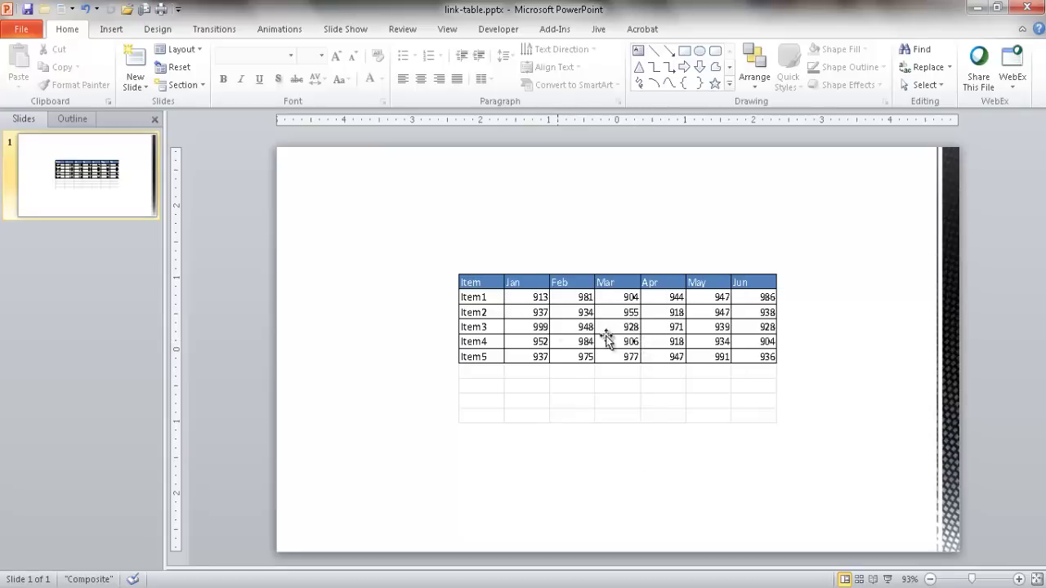
key("alt+Tab")
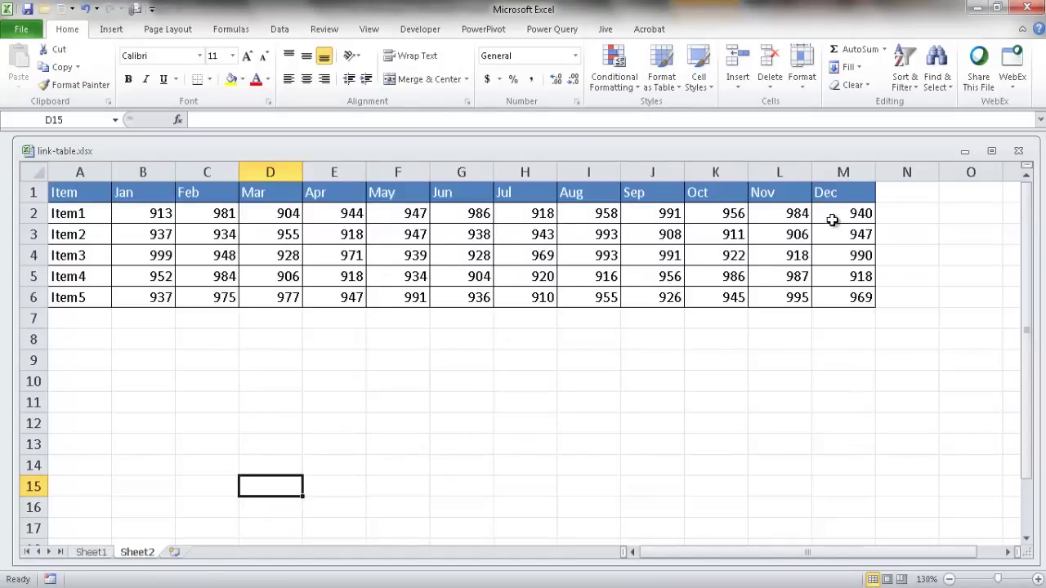
Close the link-table workbook, select the slide's linked table, and open the File Info page
left_click(1019, 151)
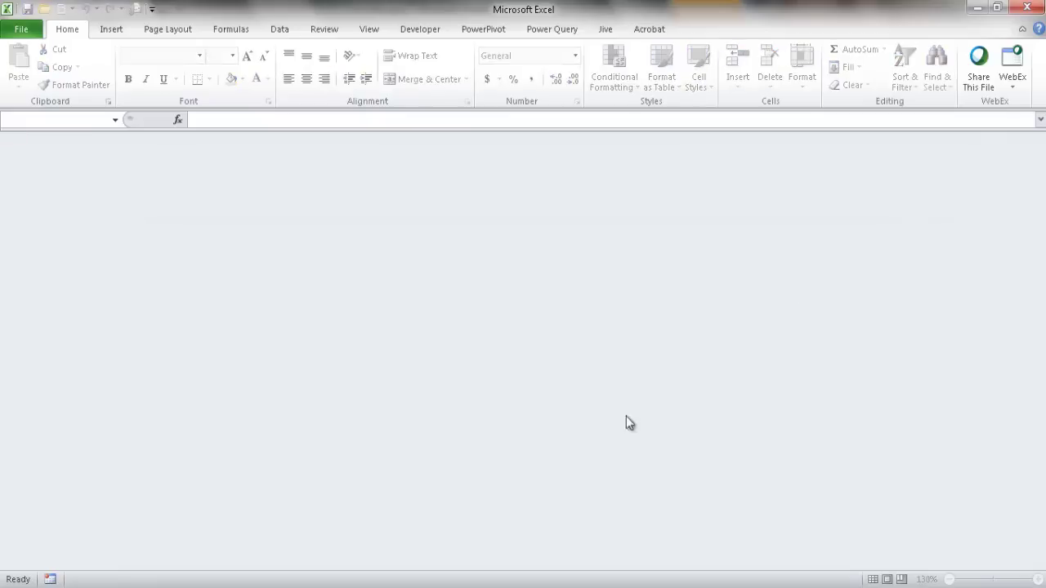
left_click(400, 587)
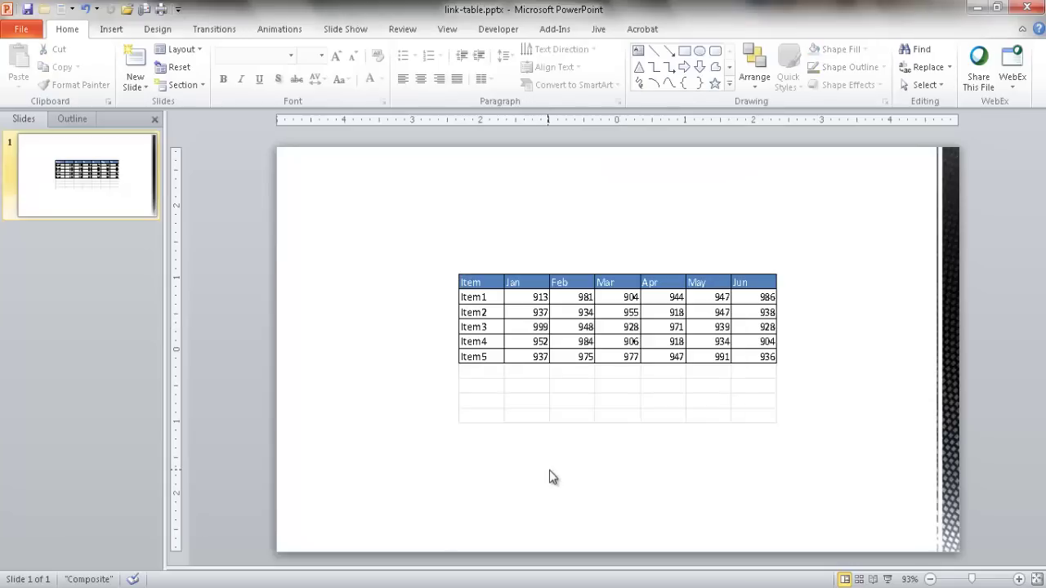
left_click(554, 359)
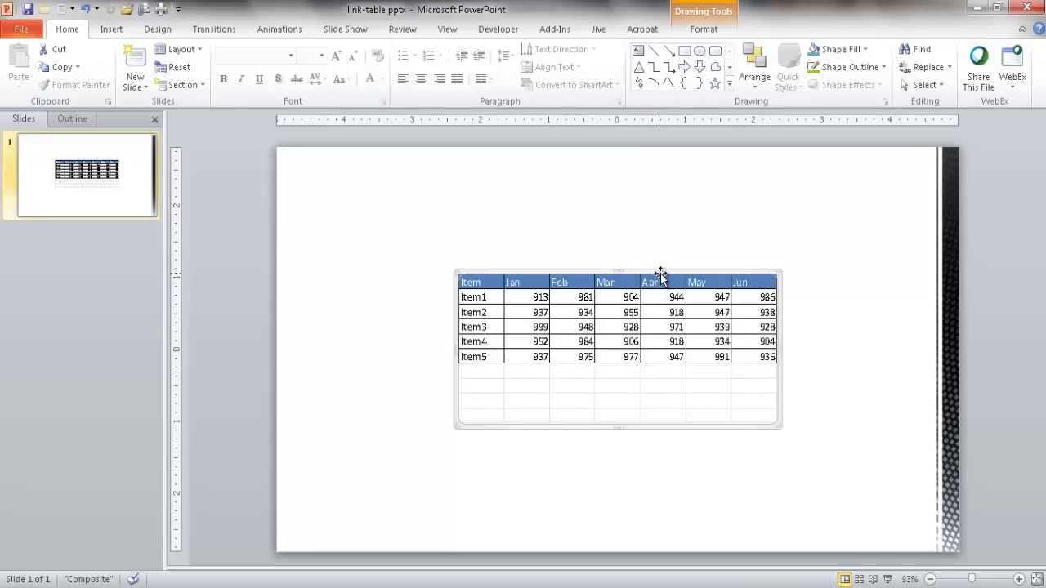
left_click(21, 30)
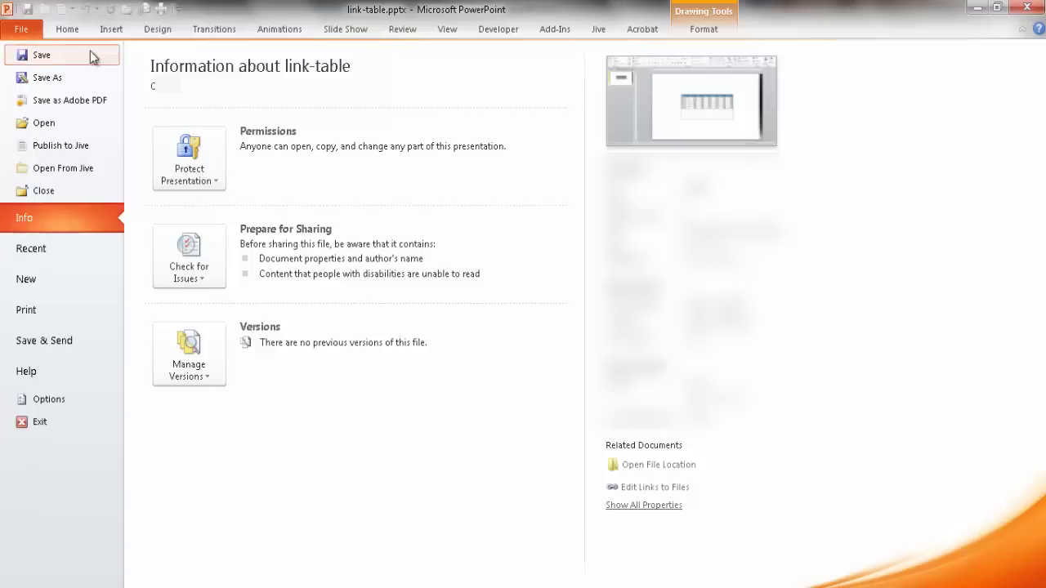
Update the table's worksheet link via Edit Links to Files, then return to Normal view
left_click(644, 489)
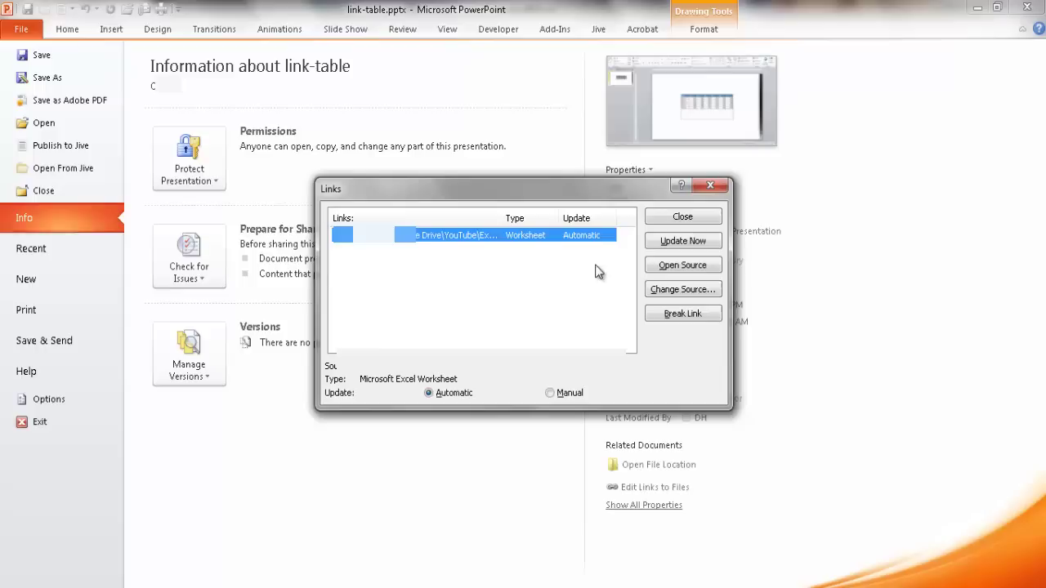
left_click(683, 245)
left_click(682, 219)
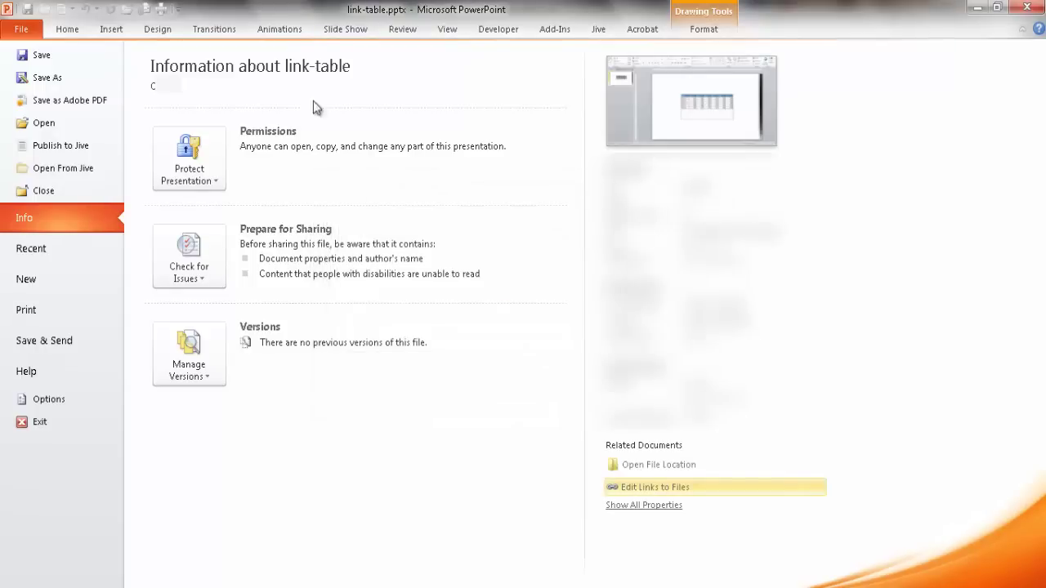
left_click(72, 36)
left_click(482, 425)
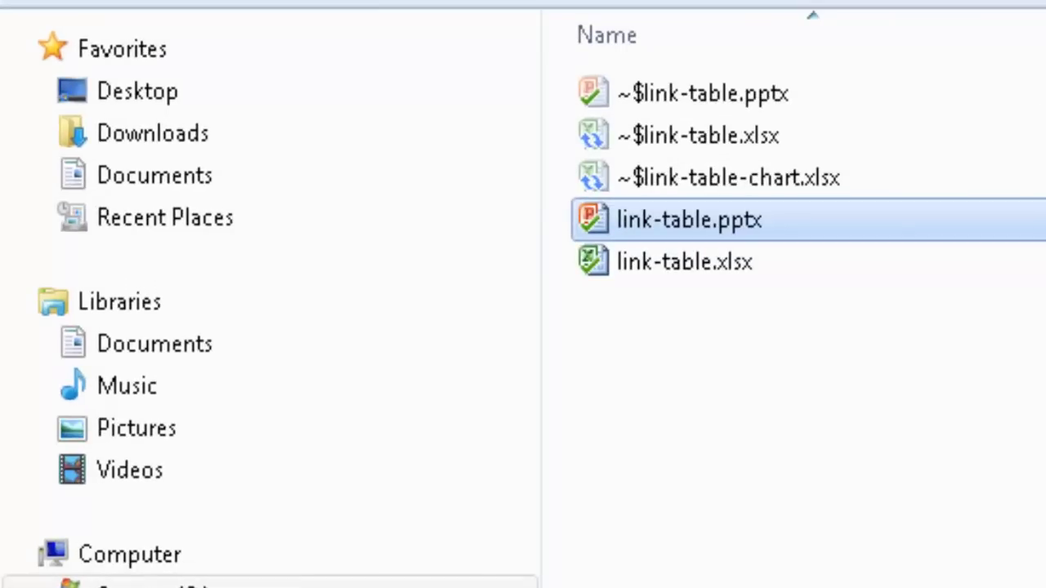
Reopen link-table.xlsx from its folder and view the source data sheet
double_click(724, 263)
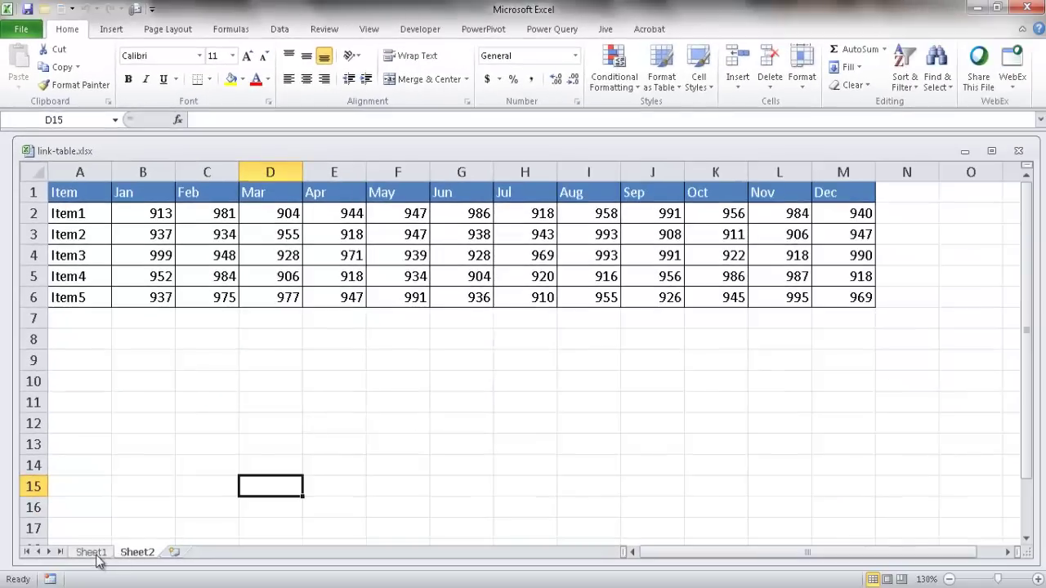
left_click(96, 554)
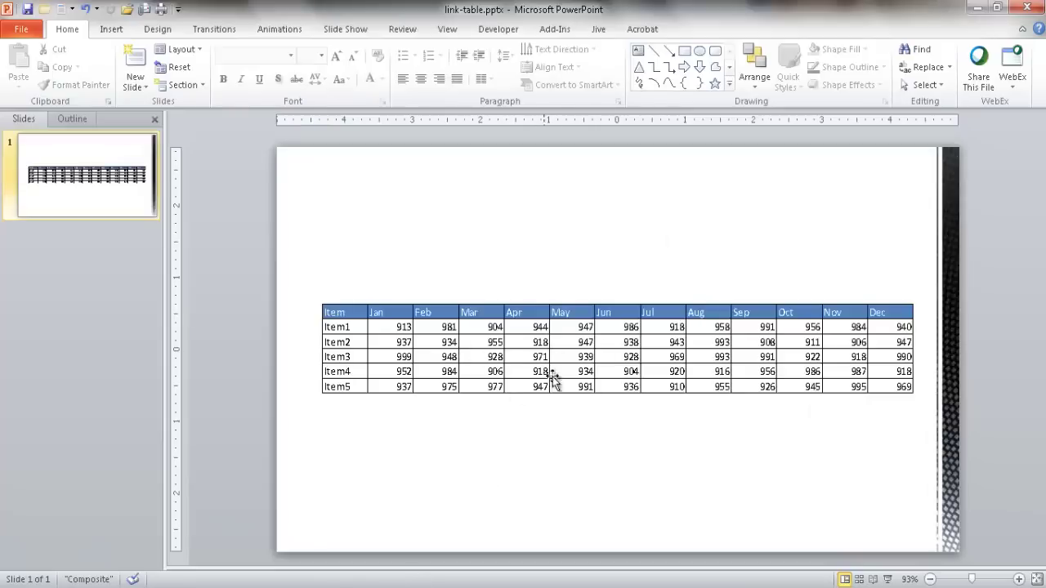
Update the slide's linked table through Edit Links to Files so Item5's Mar value reads 200
left_click(25, 31)
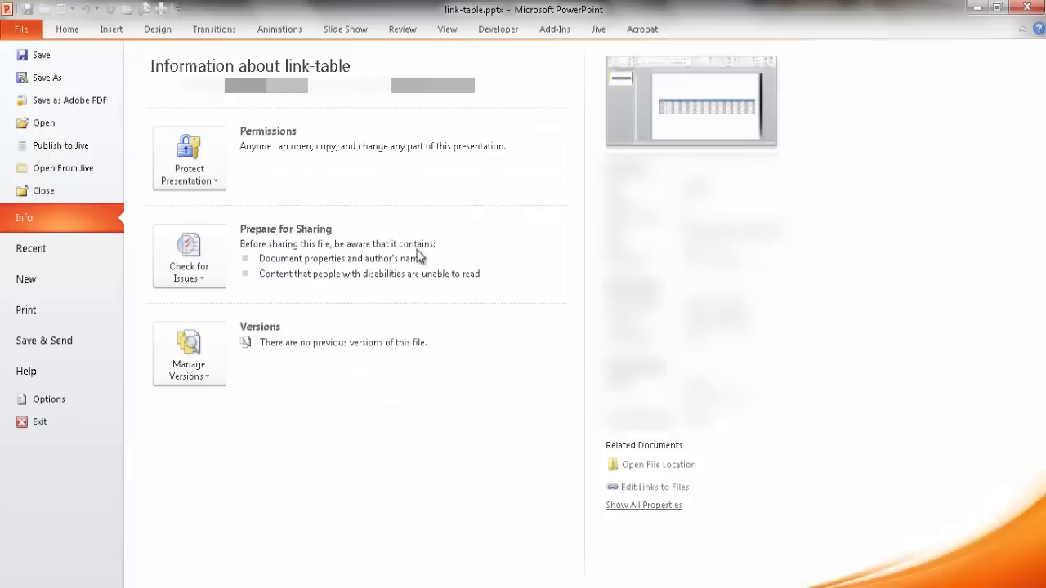
left_click(675, 483)
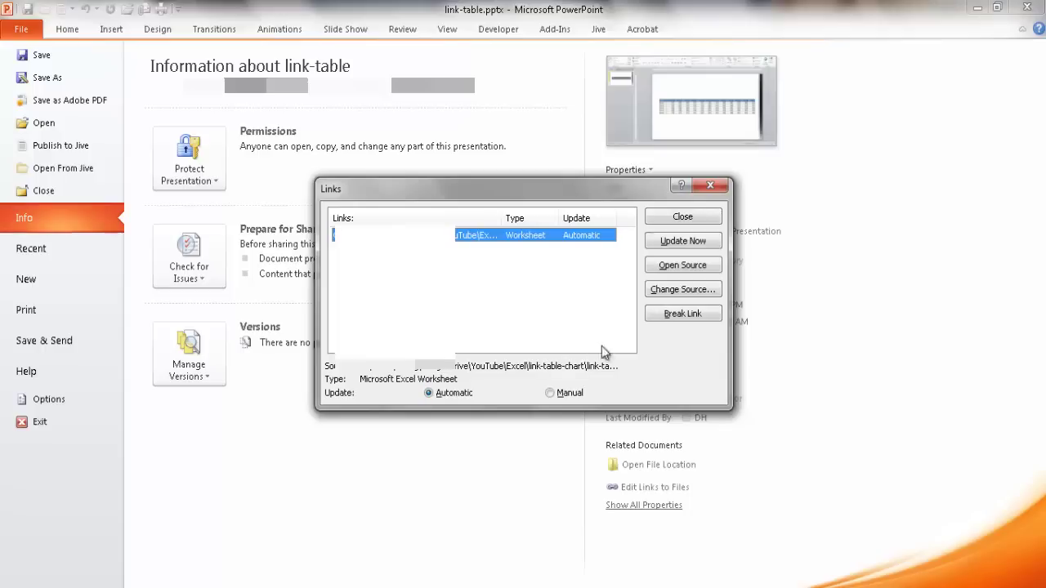
left_click(679, 250)
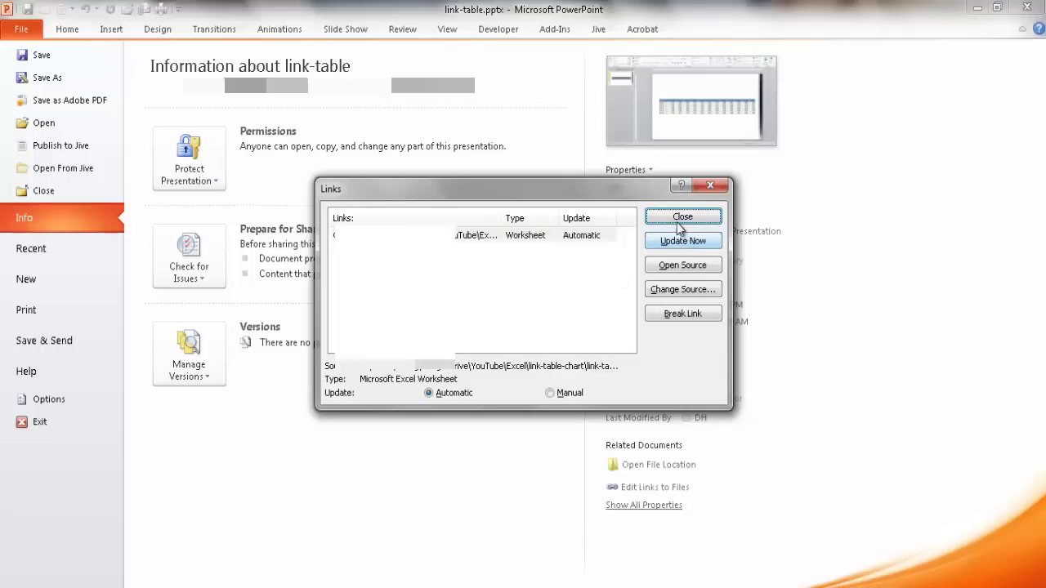
left_click(683, 216)
left_click(68, 31)
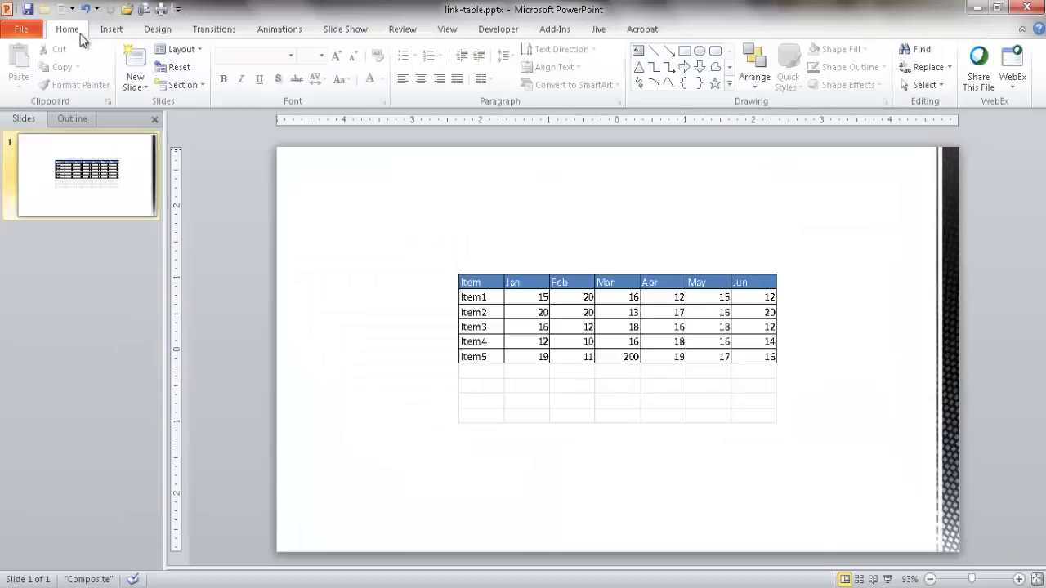
Open the table's Excel source, then update the link so the table spans Jan–Dec with Item5 Mar at 200
double_click(587, 327)
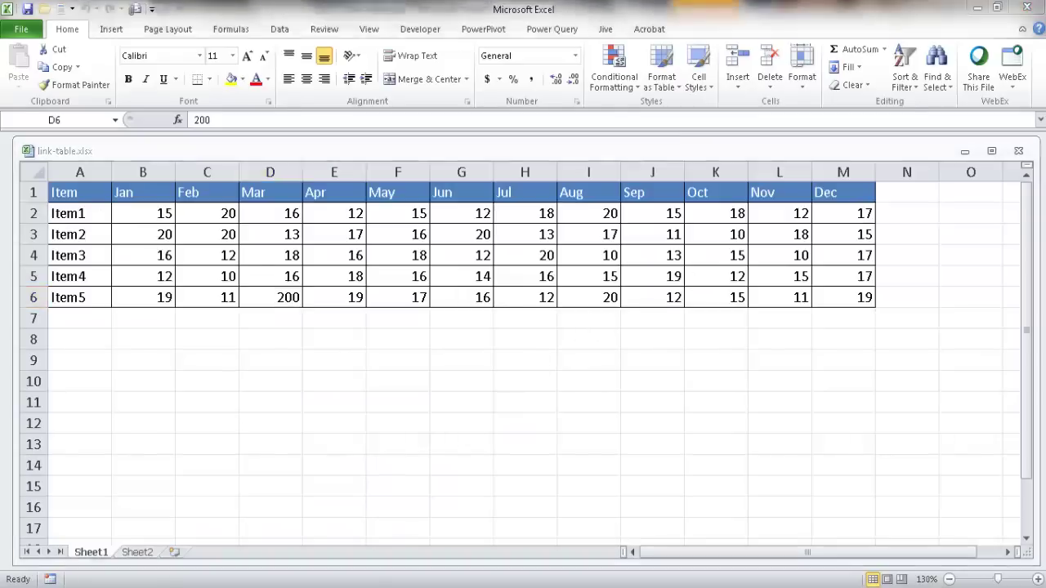
key("alt+Tab")
left_click(22, 29)
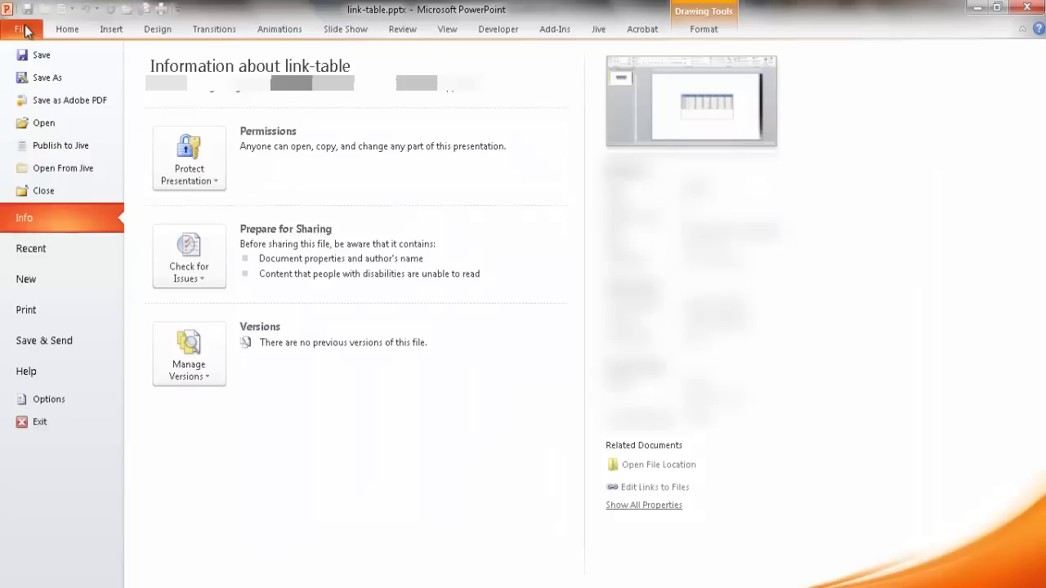
left_click(647, 487)
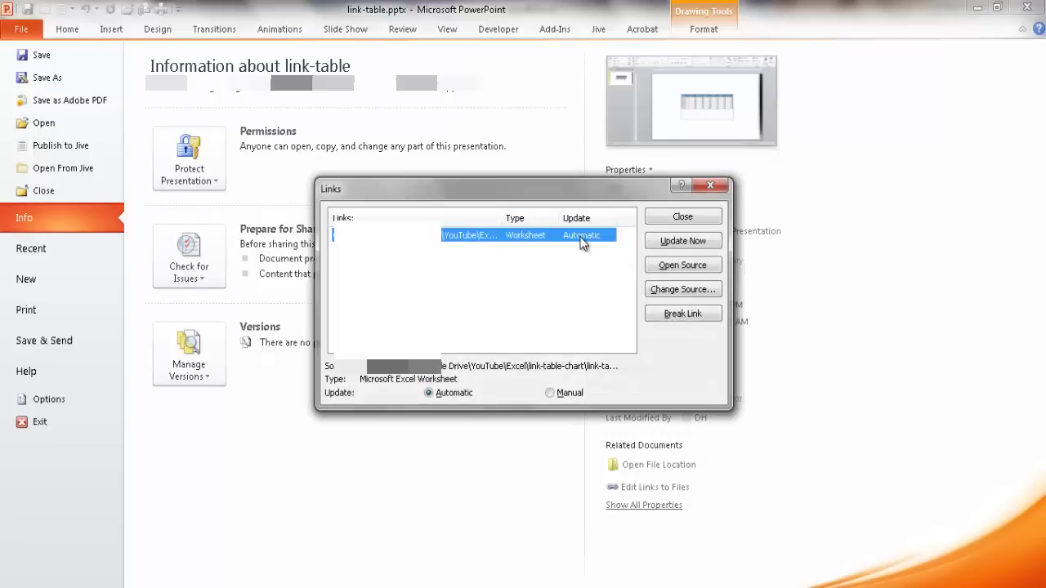
left_click(668, 244)
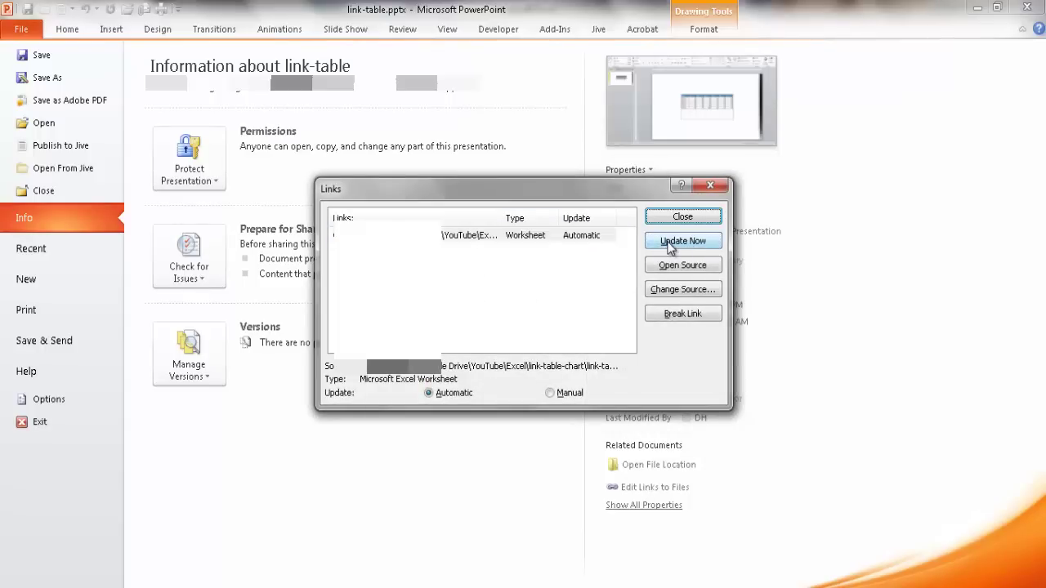
left_click(682, 218)
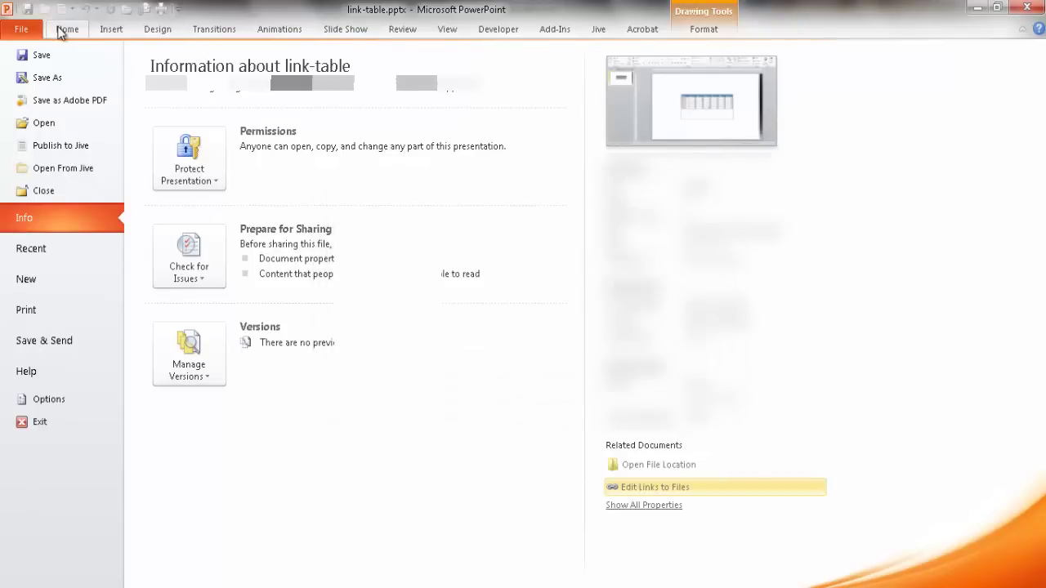
left_click(62, 29)
left_click(631, 460)
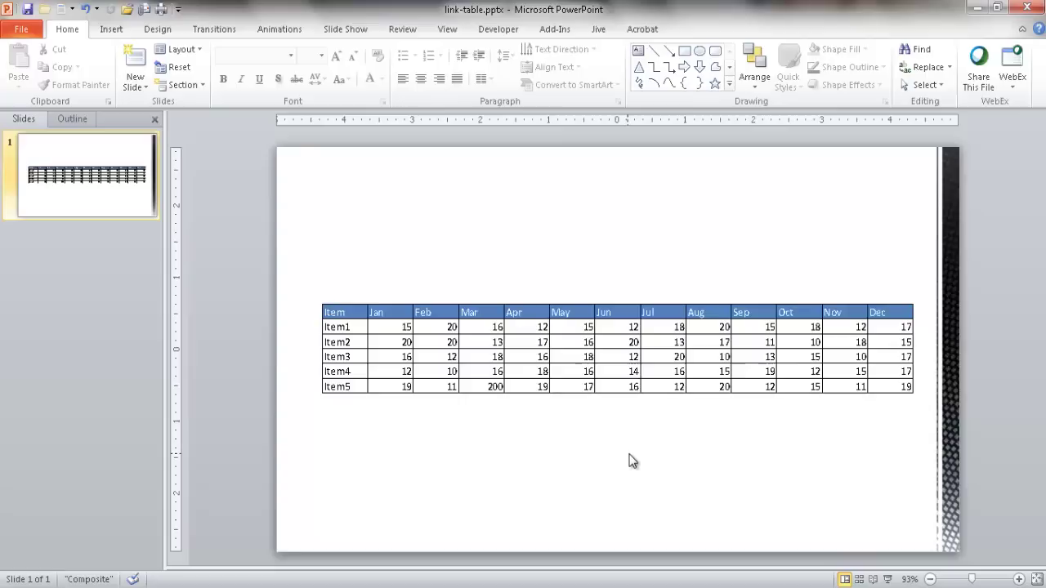
Delete the old linked table from the slide and copy Sheet3's Item and Bob columns (A1:B6)
left_click(603, 360)
key("Delete")
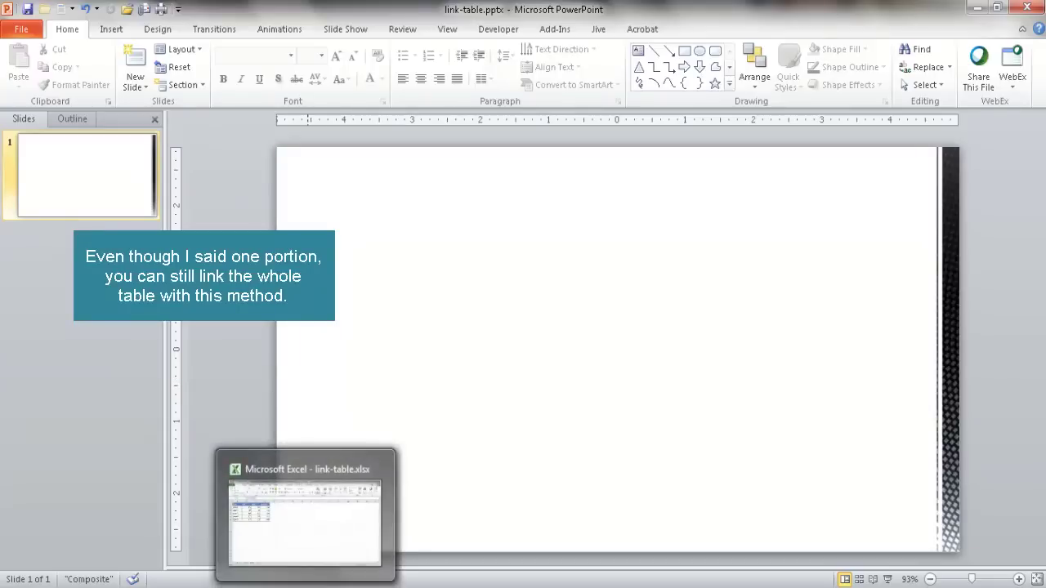
left_click(295, 491)
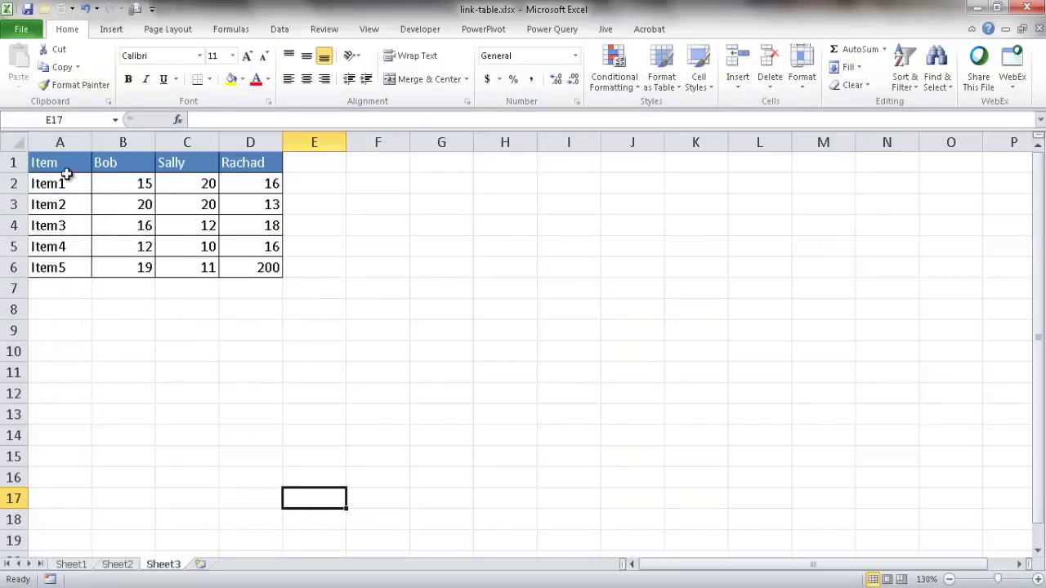
left_click_drag(63, 163, 257, 262)
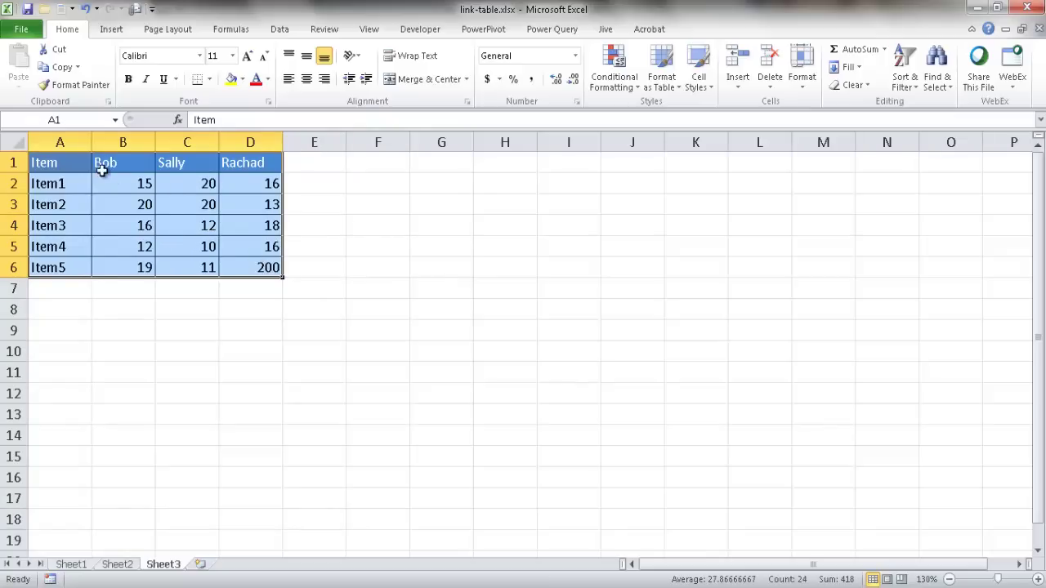
left_click_drag(70, 166, 121, 265)
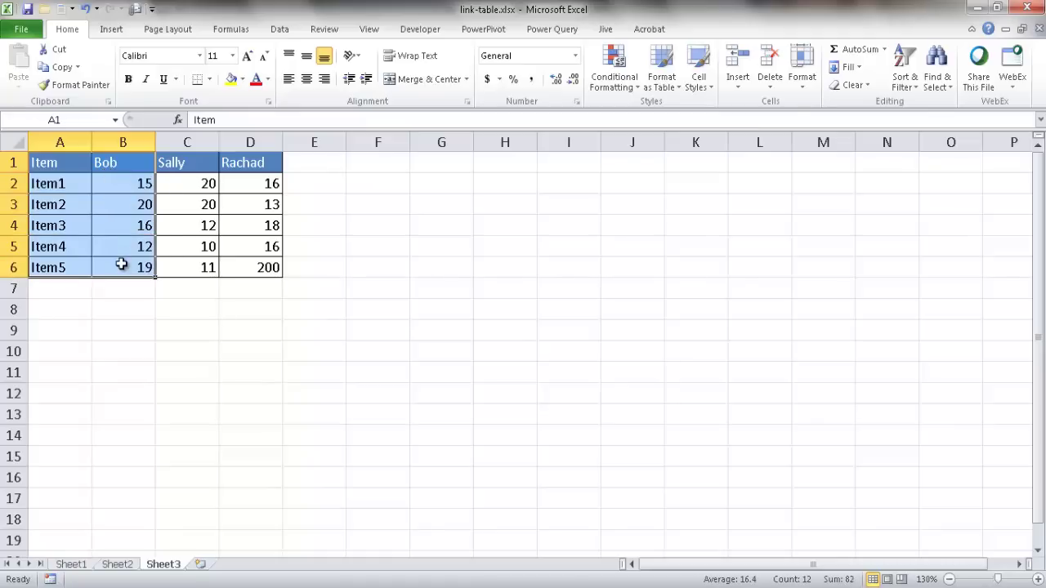
key("ctrl+c")
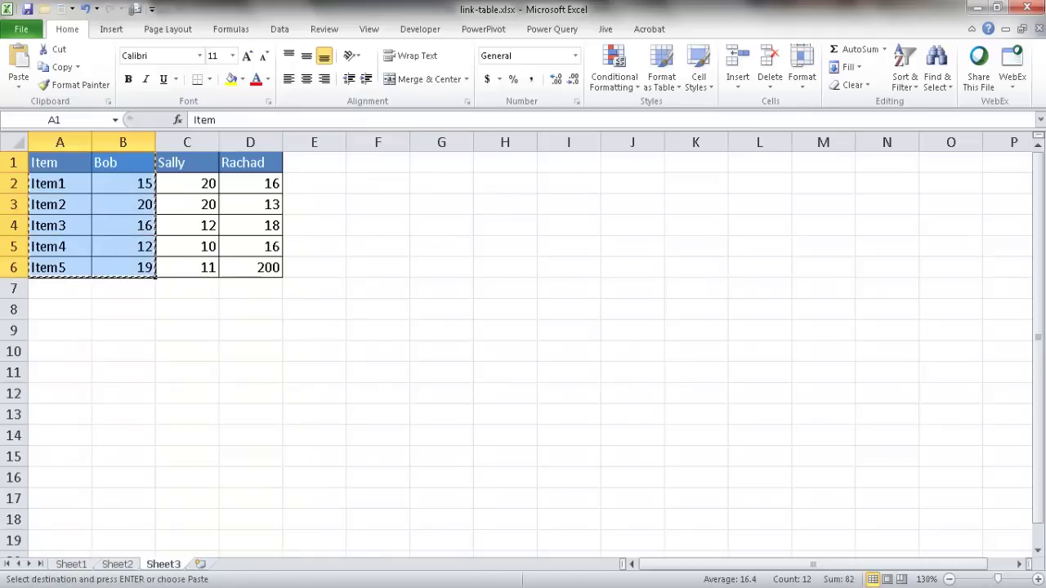
key("alt+Tab")
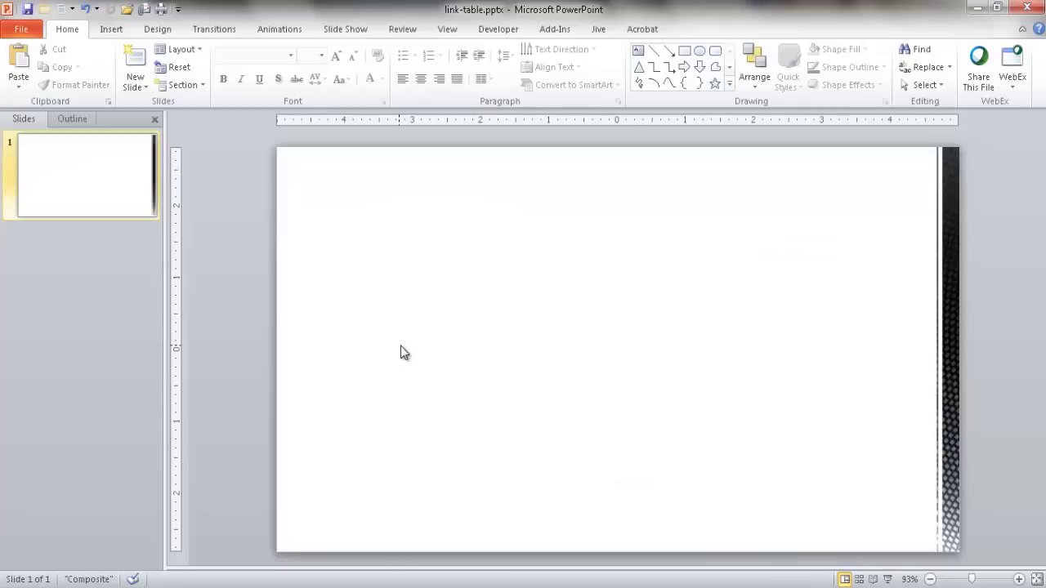
Paste Special the A1:B6 range as a linked Microsoft Excel Worksheet Object and enlarge it toward the upper left
left_click(18, 81)
left_click(42, 150)
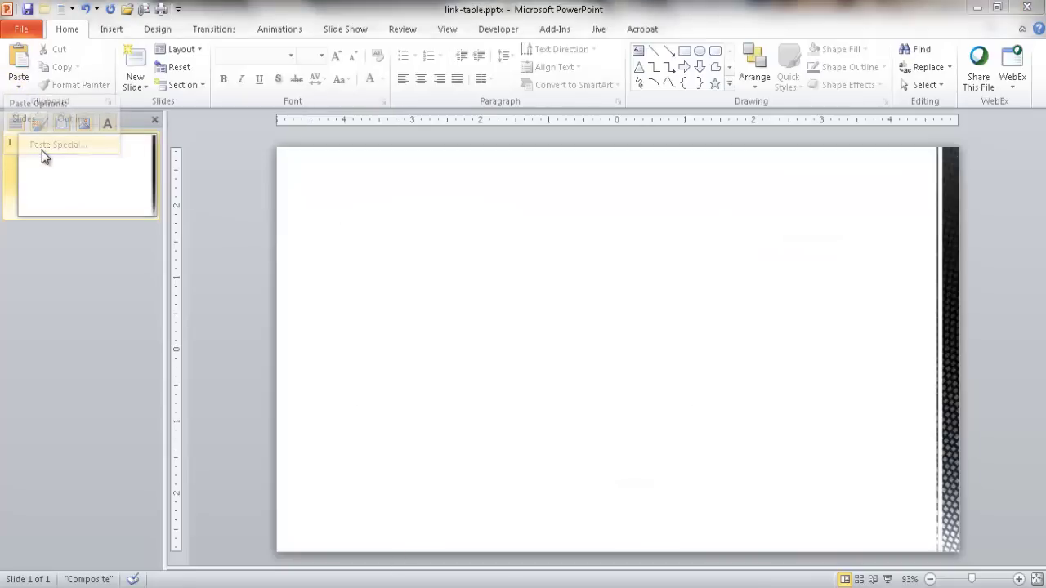
left_click(373, 271)
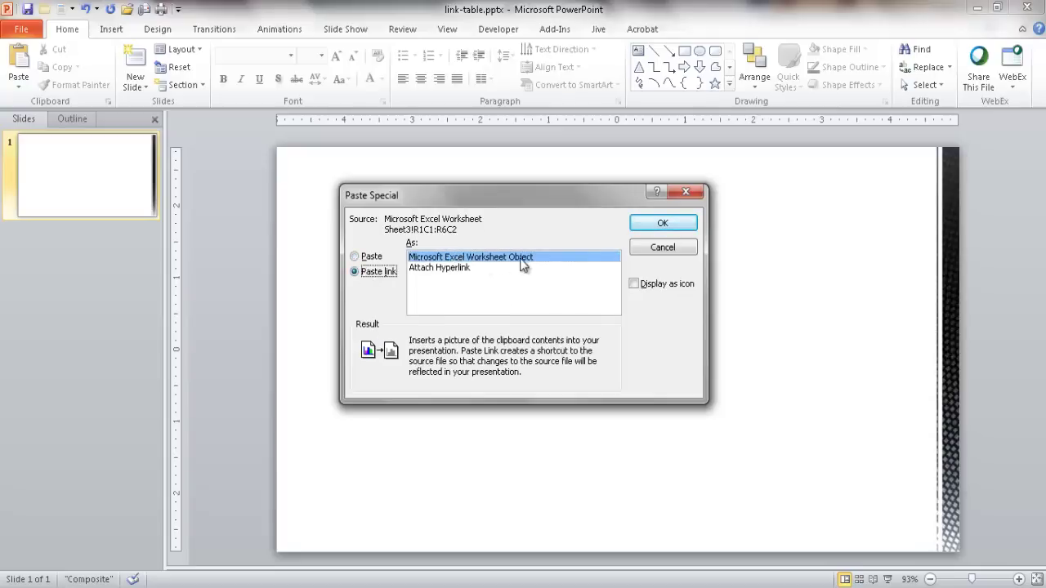
left_click(661, 222)
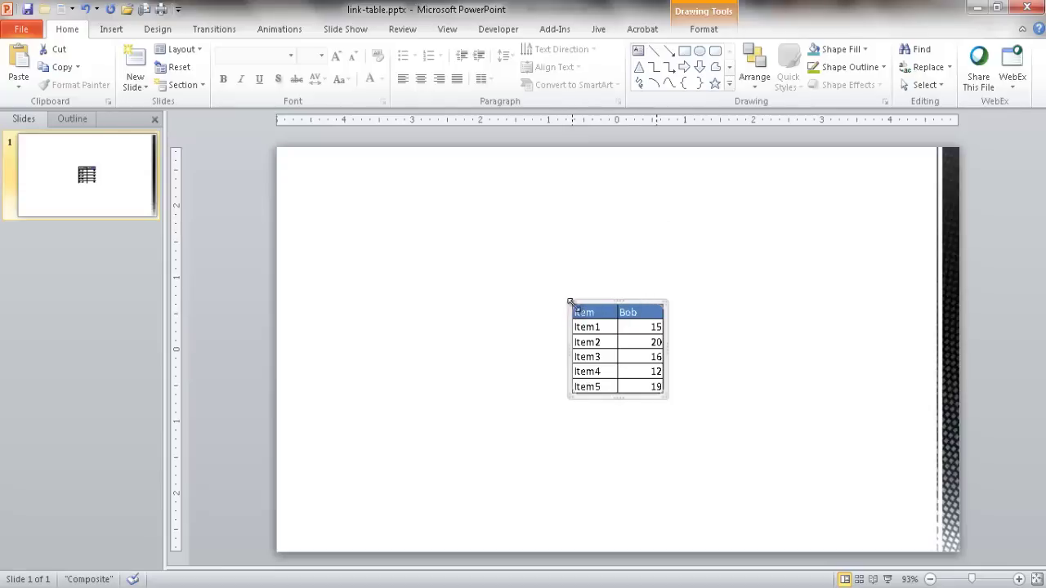
left_click_drag(572, 300, 495, 229)
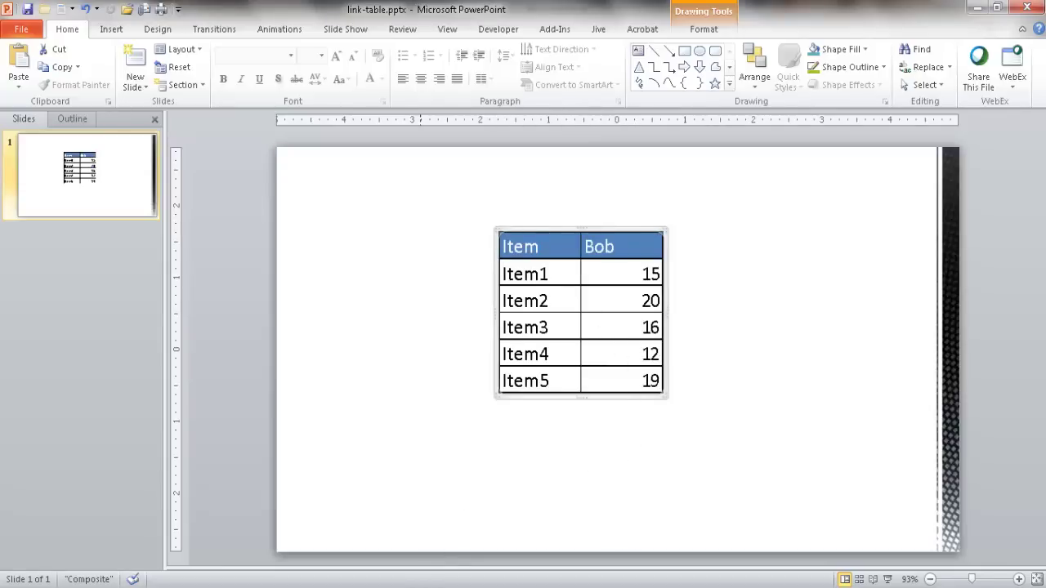
Enter 200 as Bob's Item5 value in cell B6, then reopen the source workbook from the slide's table
key("alt+Tab")
left_click(137, 270)
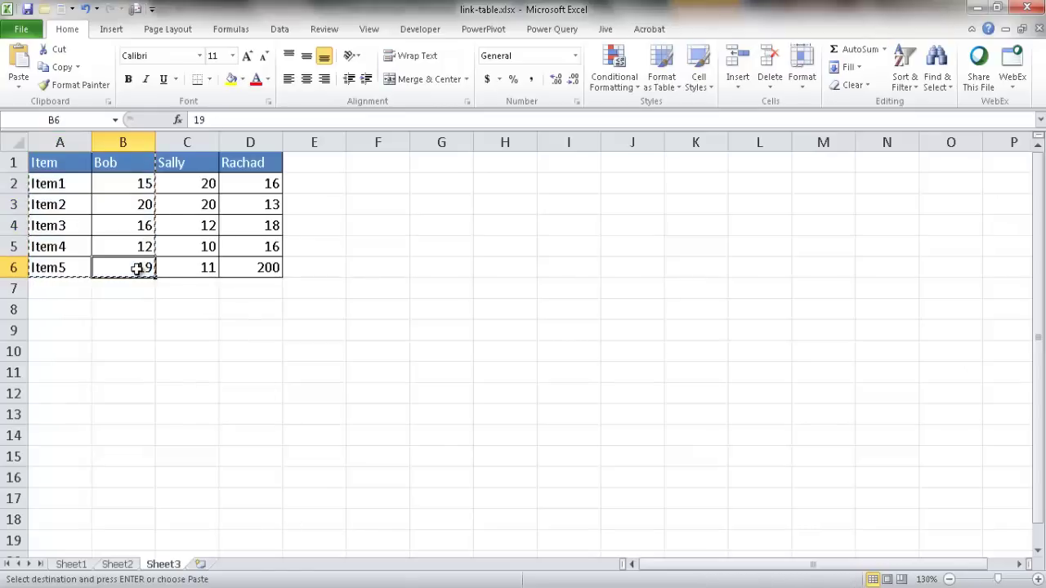
type("200")
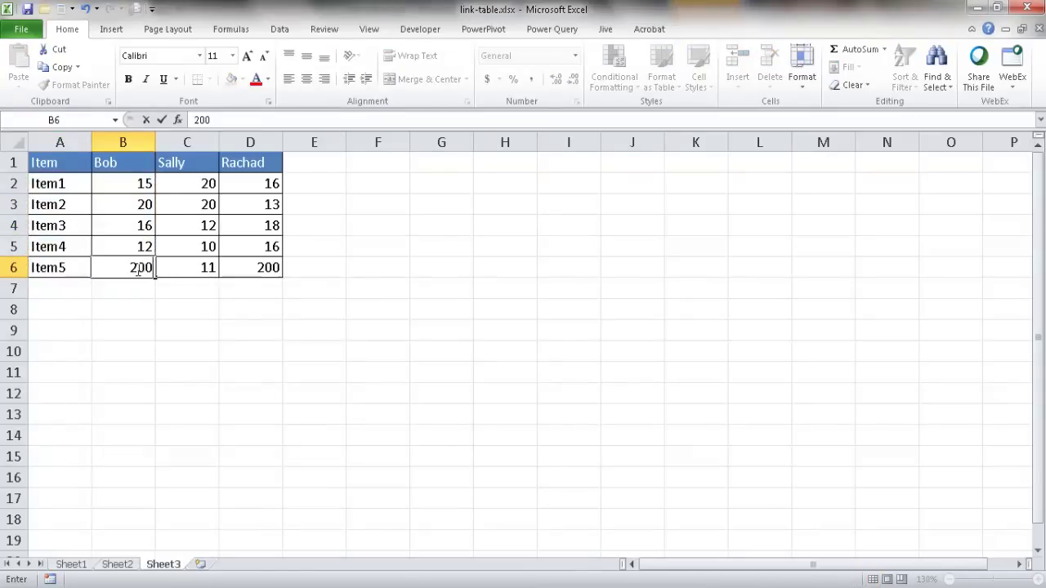
key("Return")
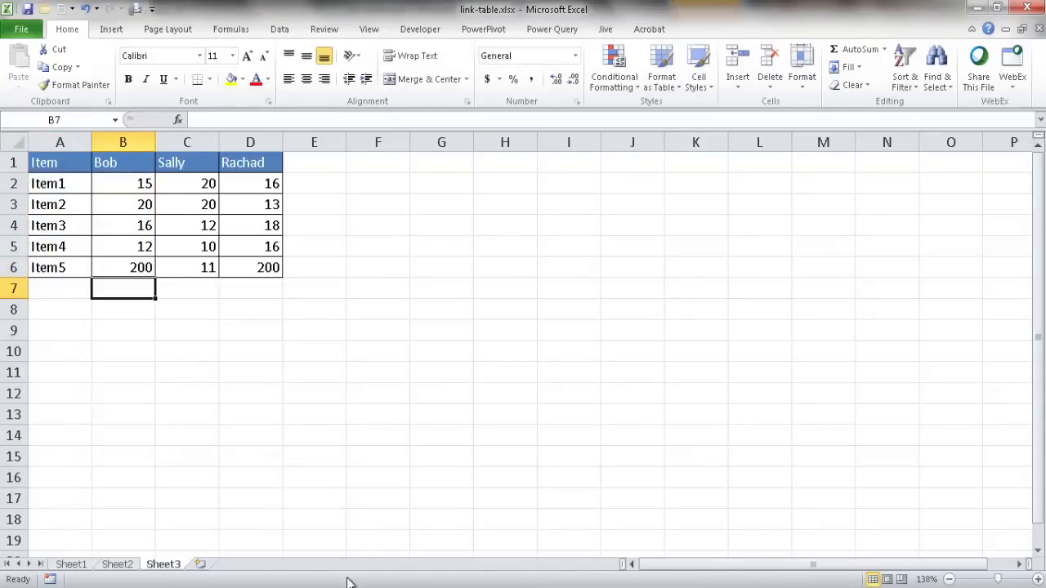
key("alt+Tab")
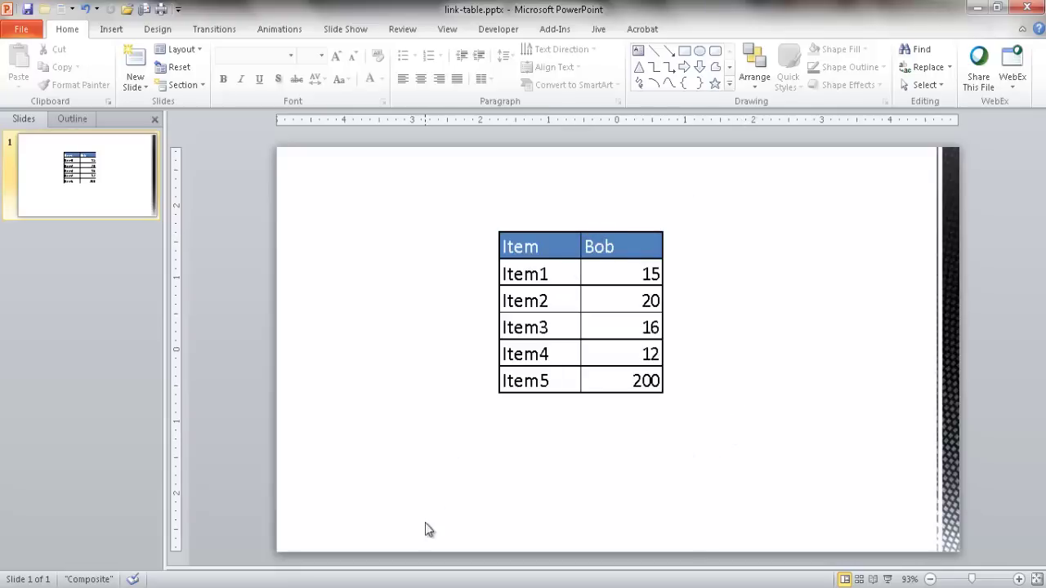
double_click(542, 385)
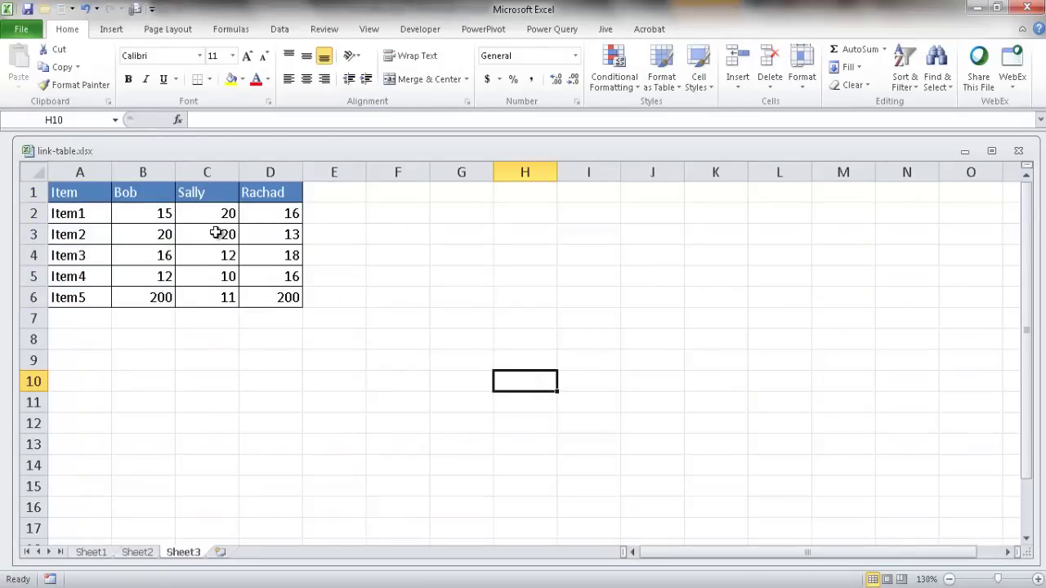
Copy the full Item, Bob, Sally, Rachad table (A1:D6) and delete the two-column table from the slide
left_click(279, 299)
left_click_drag(279, 299, 85, 192)
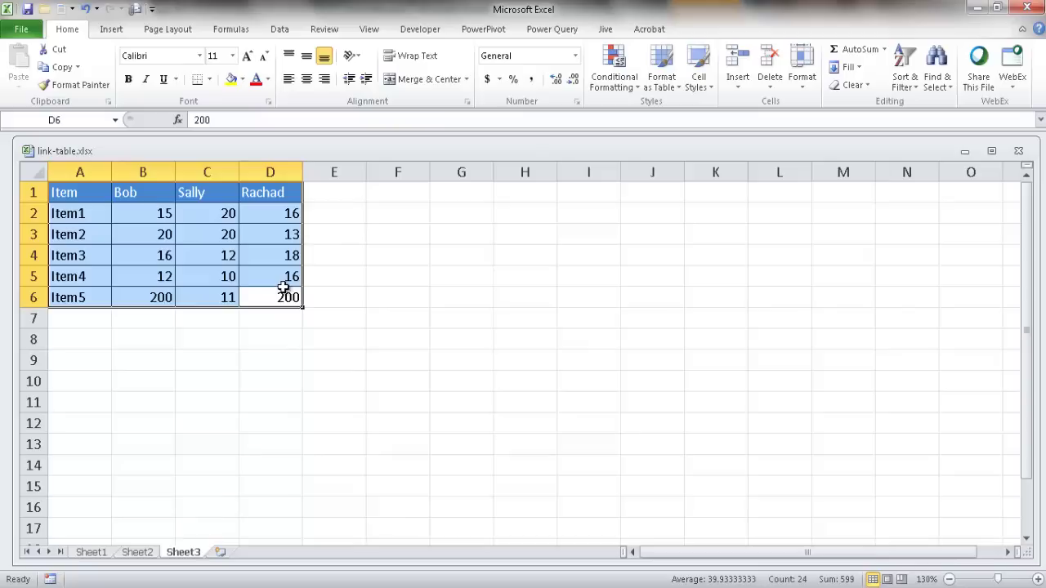
key("ctrl+c")
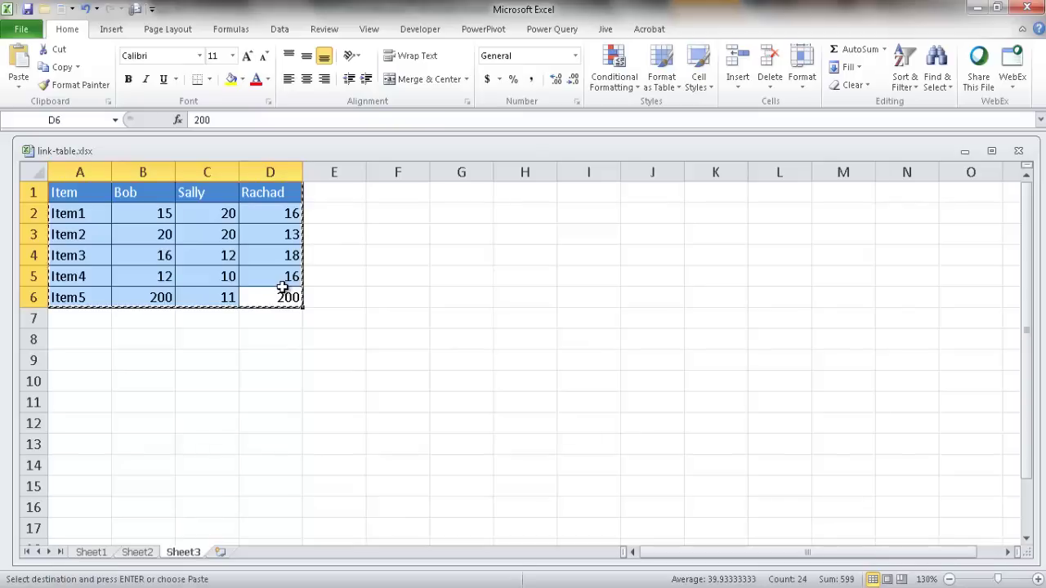
key("alt+Tab")
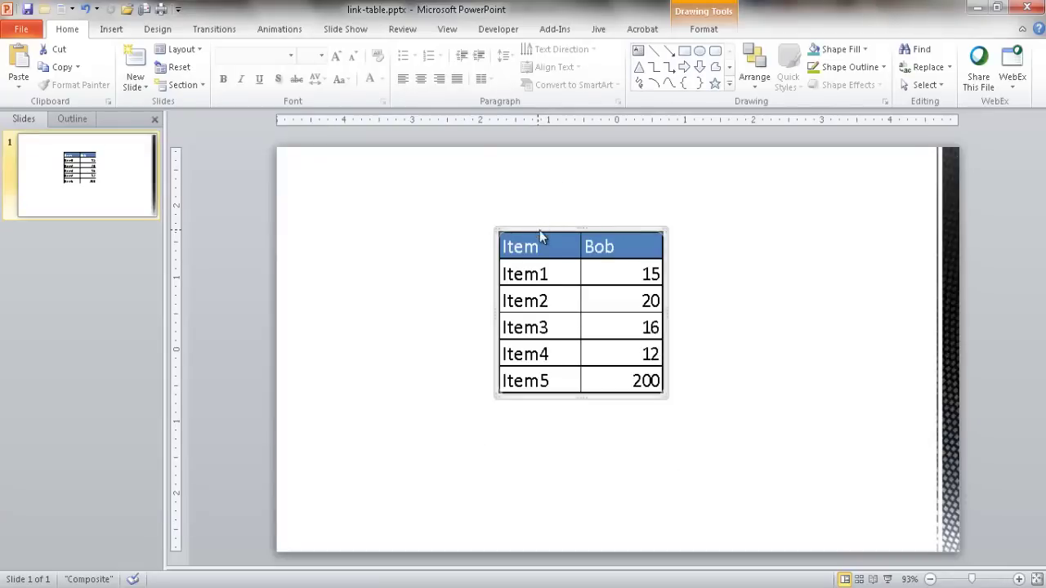
key("Delete")
Paste-link the A1:D6 table as a Microsoft Excel Worksheet Object, enlarge it up and left, and select it
left_click(18, 83)
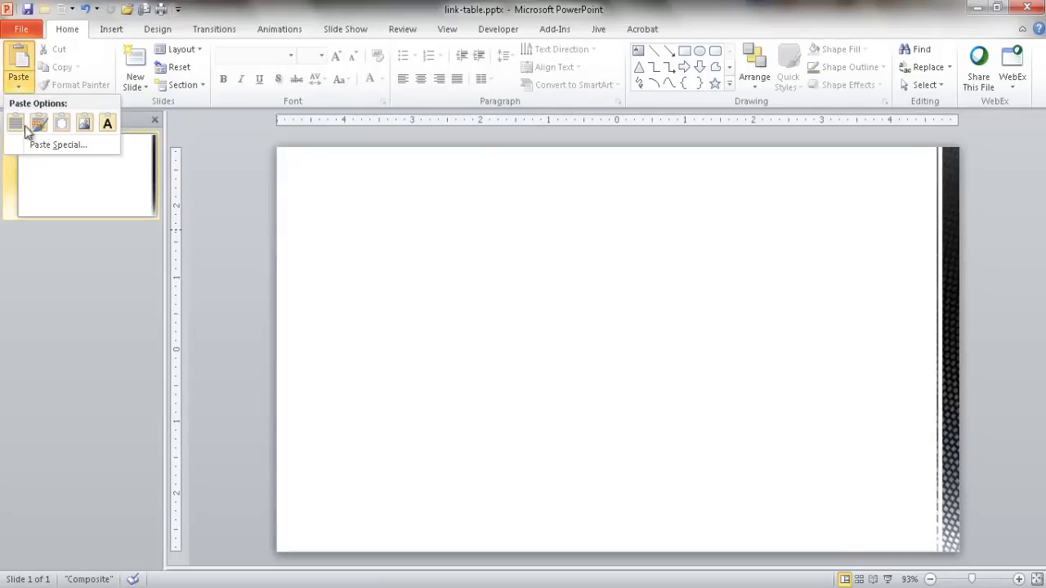
left_click(41, 142)
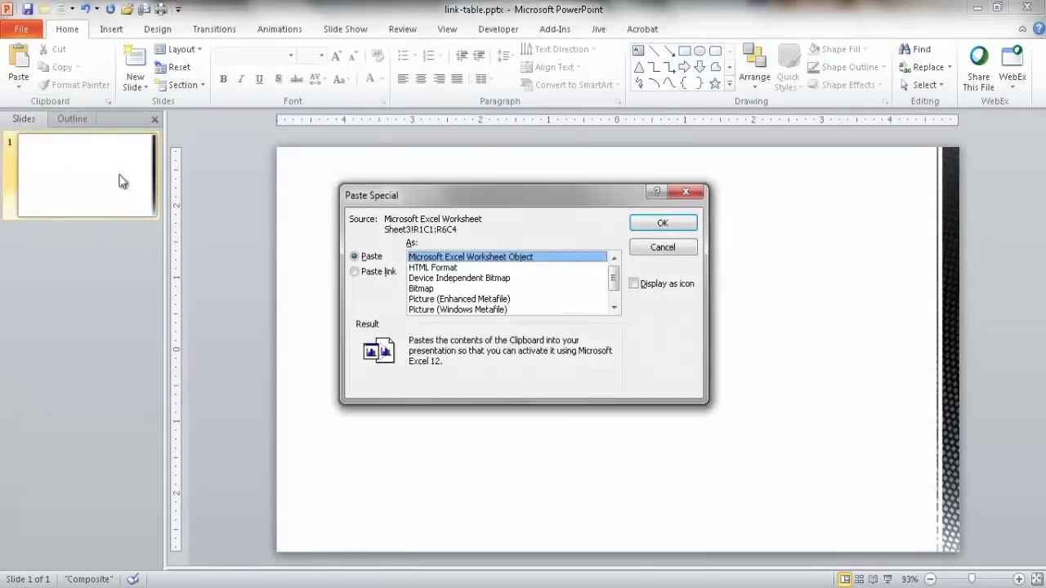
left_click(362, 272)
left_click(660, 221)
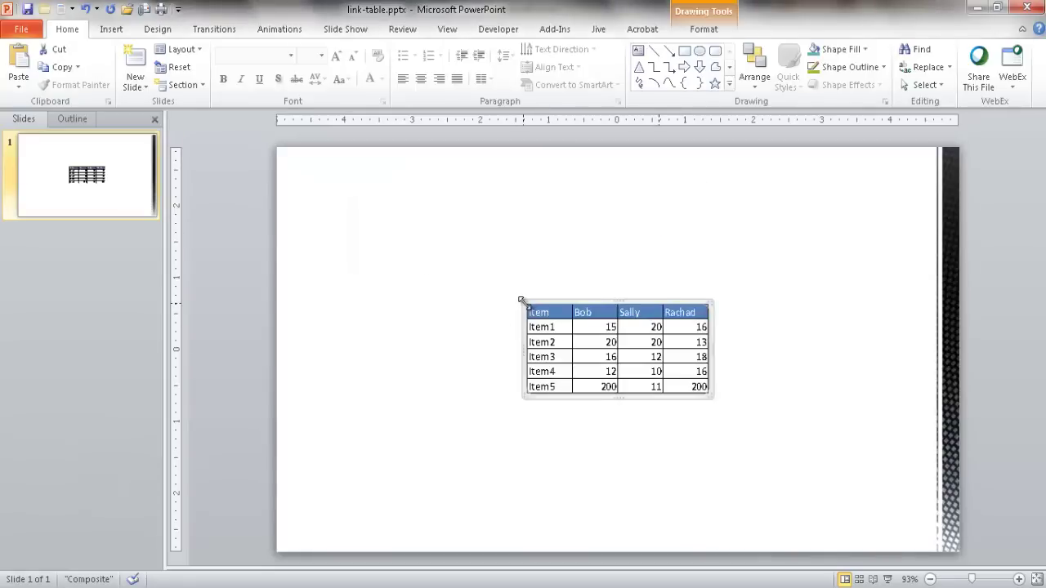
mouse_move(523, 300)
left_mouse_down()
mouse_move(380, 224)
mouse_move(449, 235)
mouse_move(489, 264)
left_mouse_up()
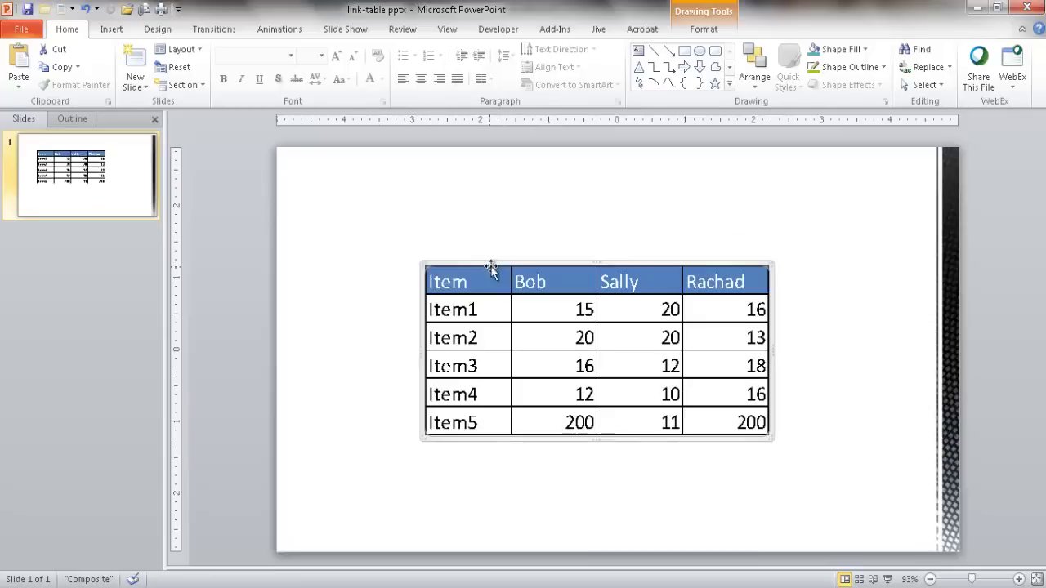
left_click(865, 335)
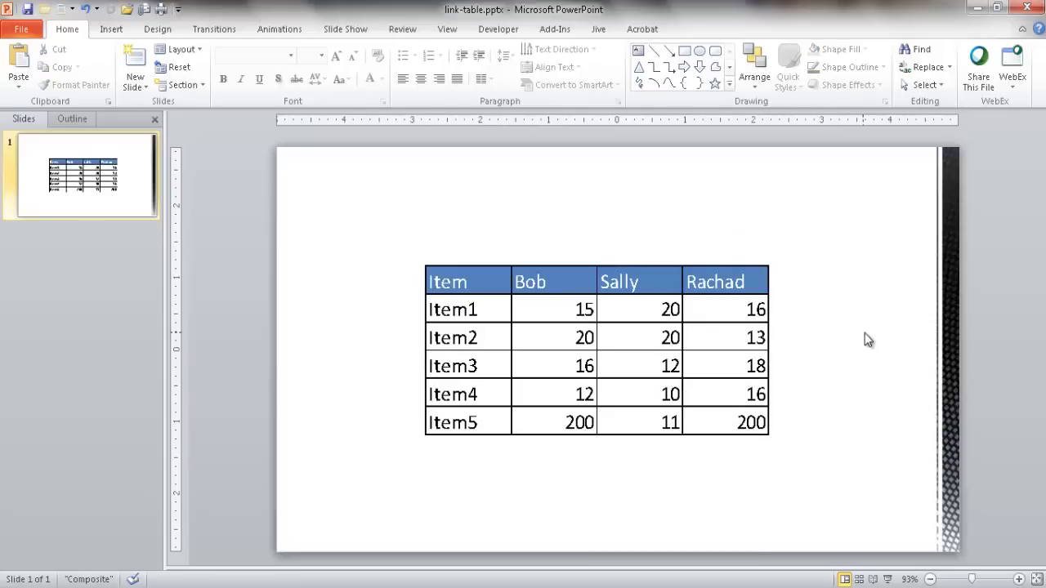
left_click(628, 338)
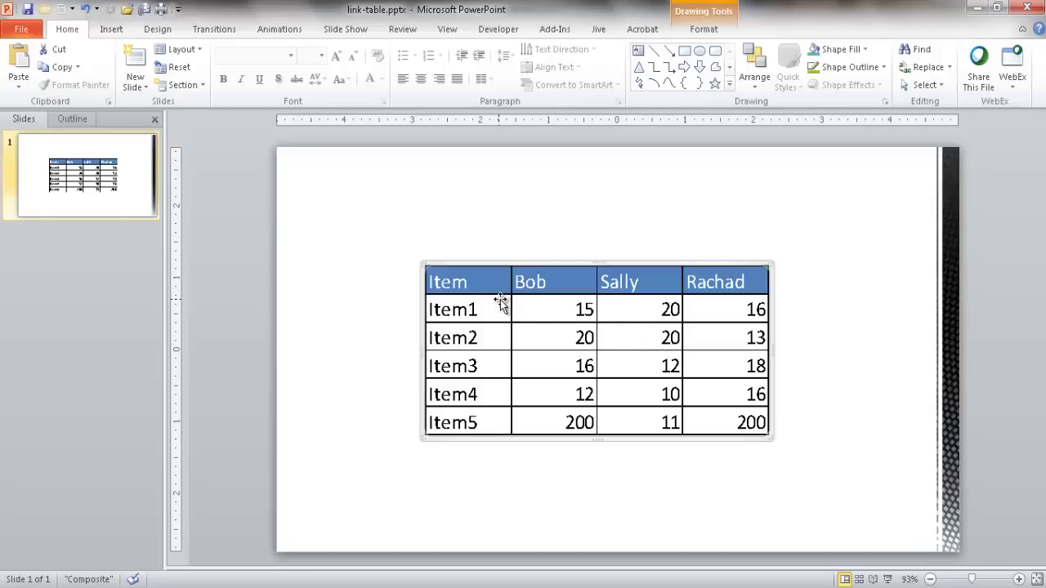
left_click(704, 28)
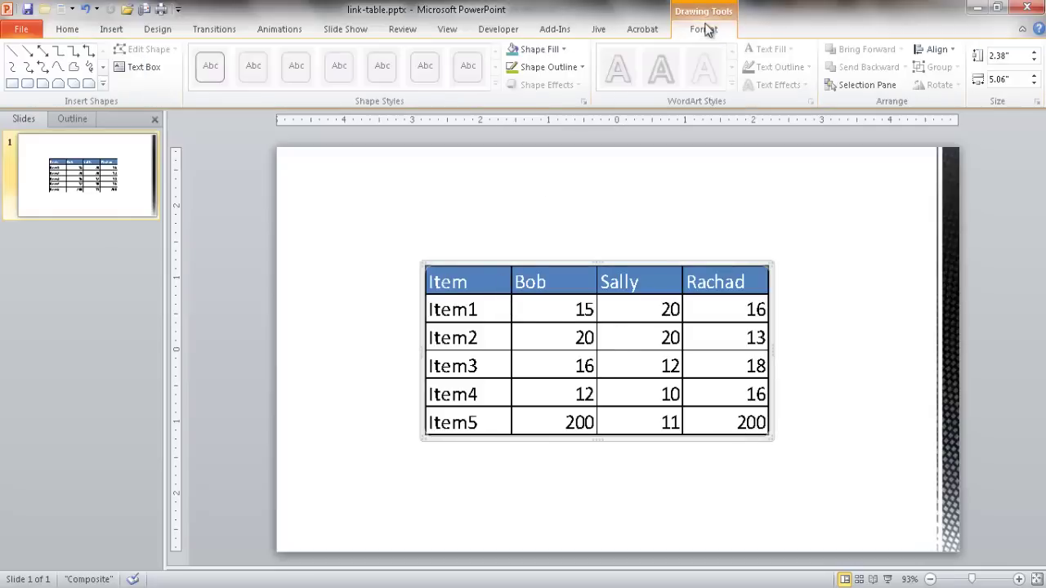
left_click(563, 51)
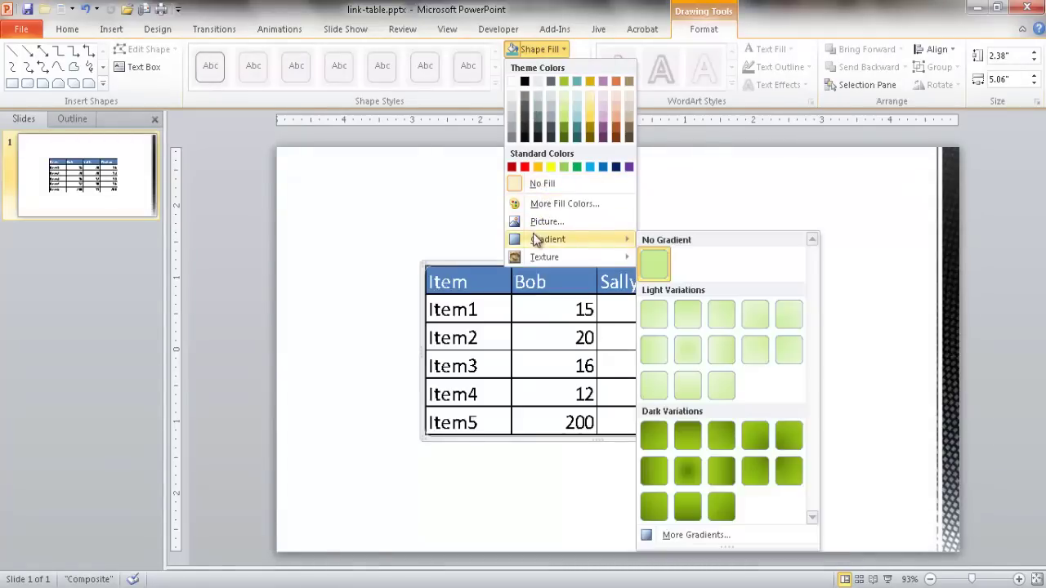
left_click(701, 190)
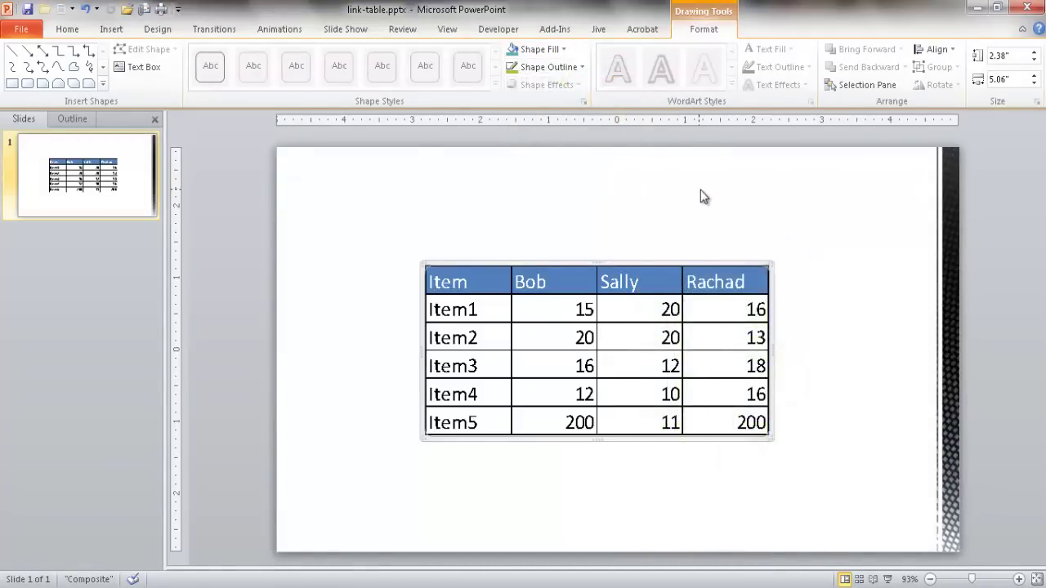
left_click(546, 69)
mouse_move(556, 240)
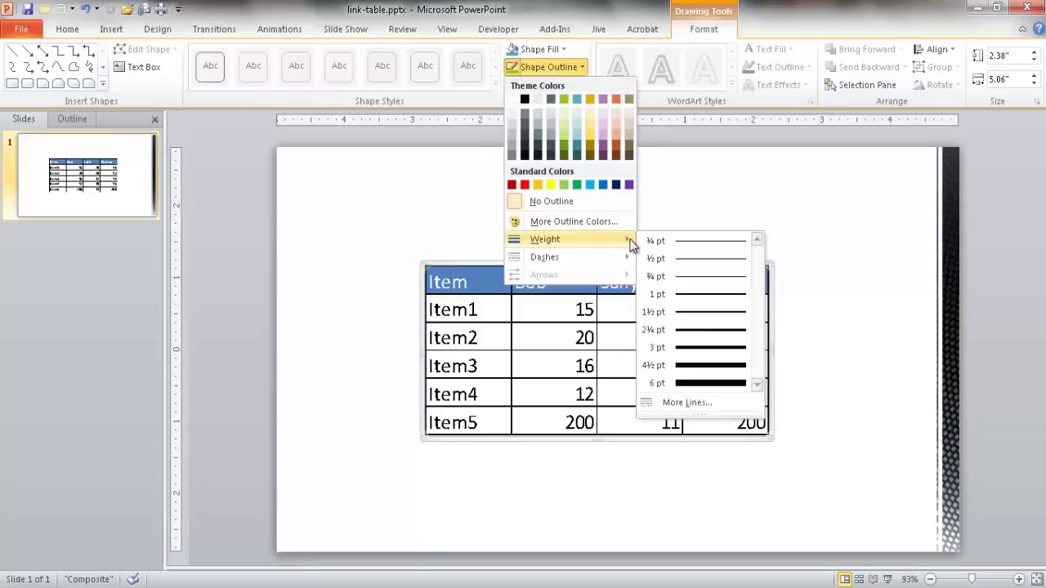
left_click(722, 203)
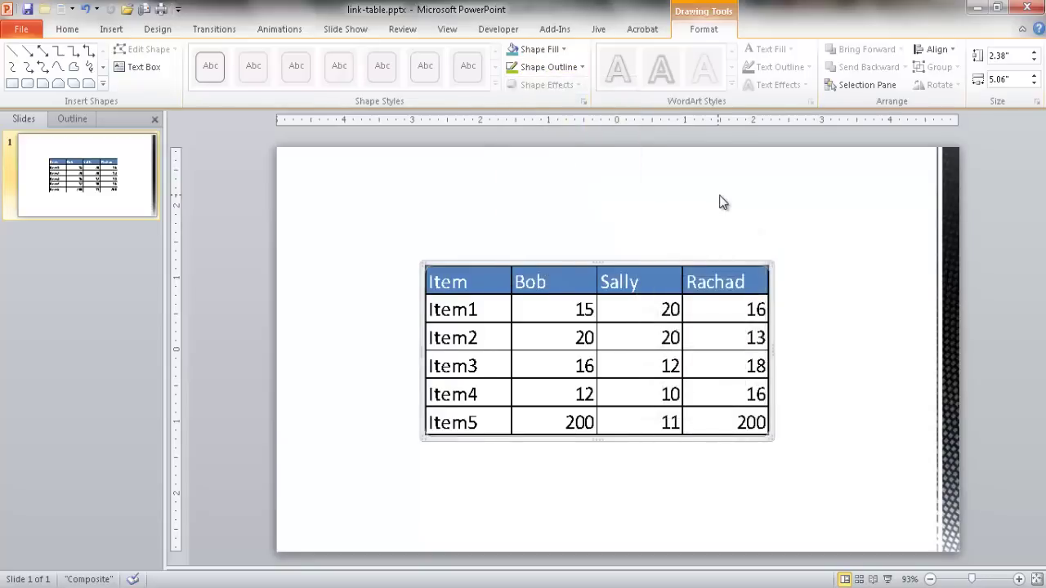
left_click(366, 274)
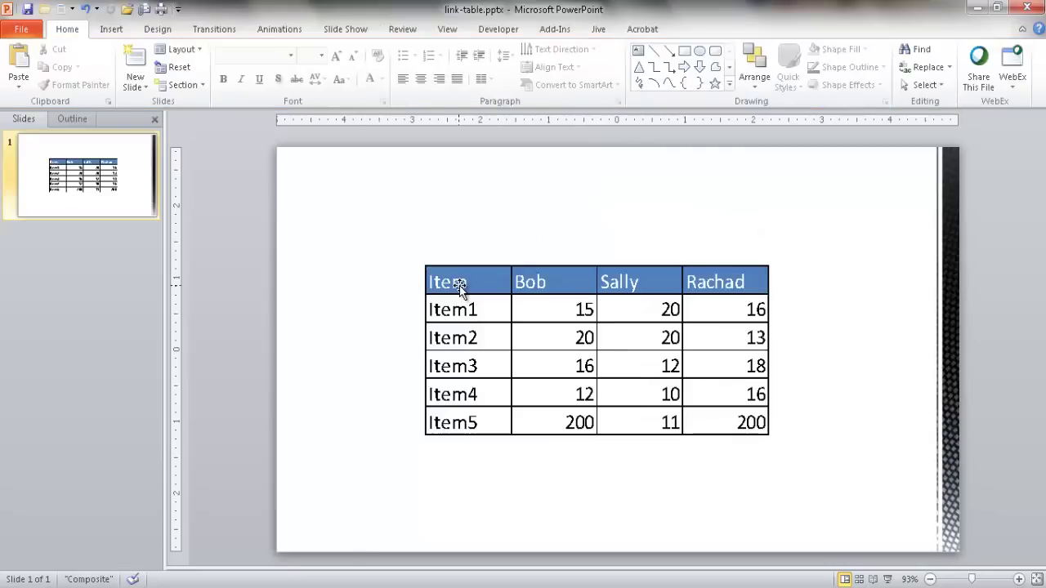